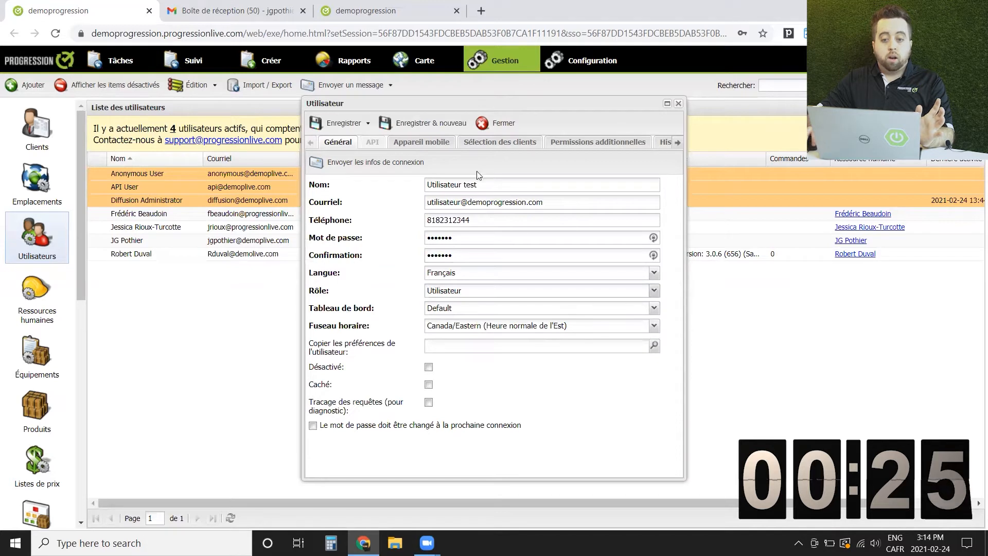
Give Utilisateur test the 'Nom et adresse client - Calendrier' mobile configuration and save without sending login details
left_click(432, 144)
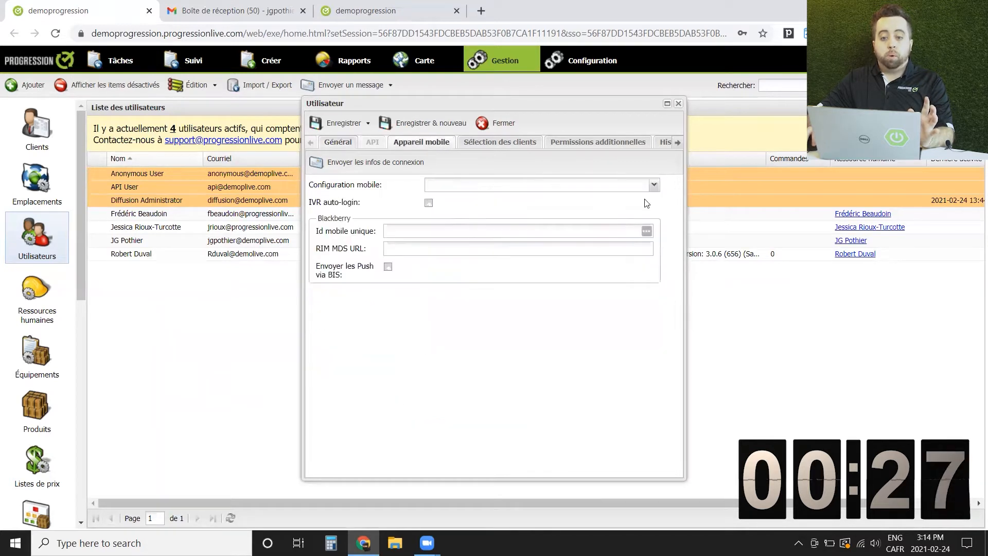
left_click(653, 185)
left_click(586, 202)
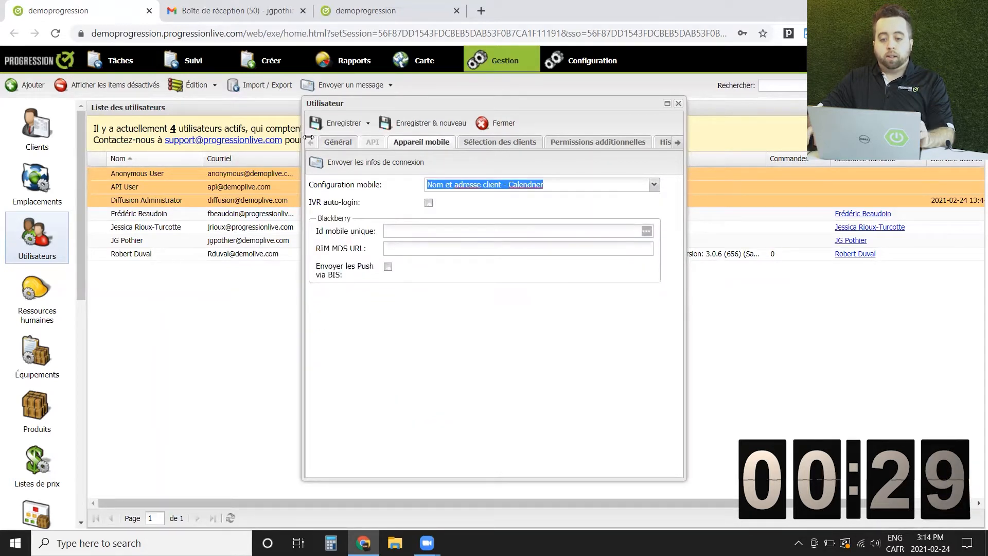
left_click(340, 144)
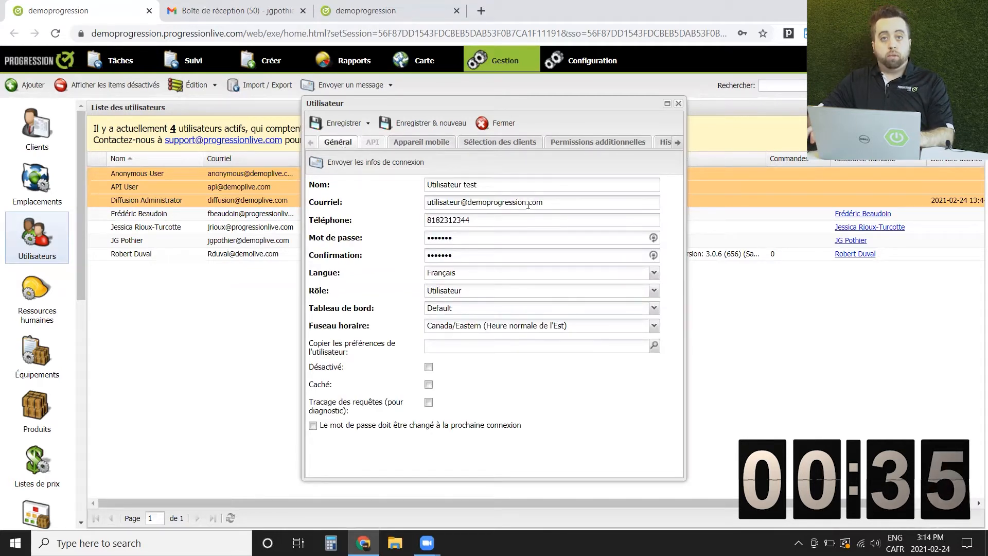
left_click(339, 123)
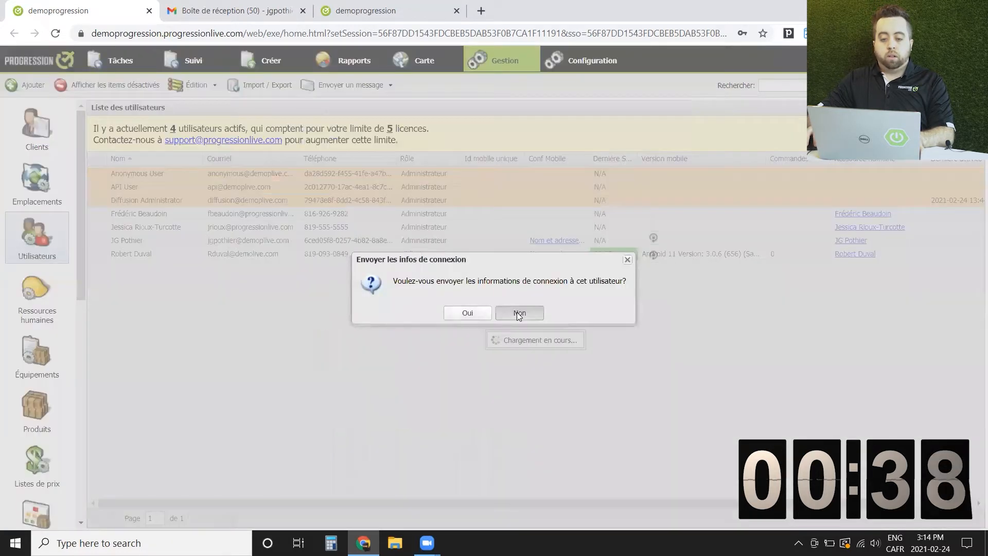
left_click(517, 312)
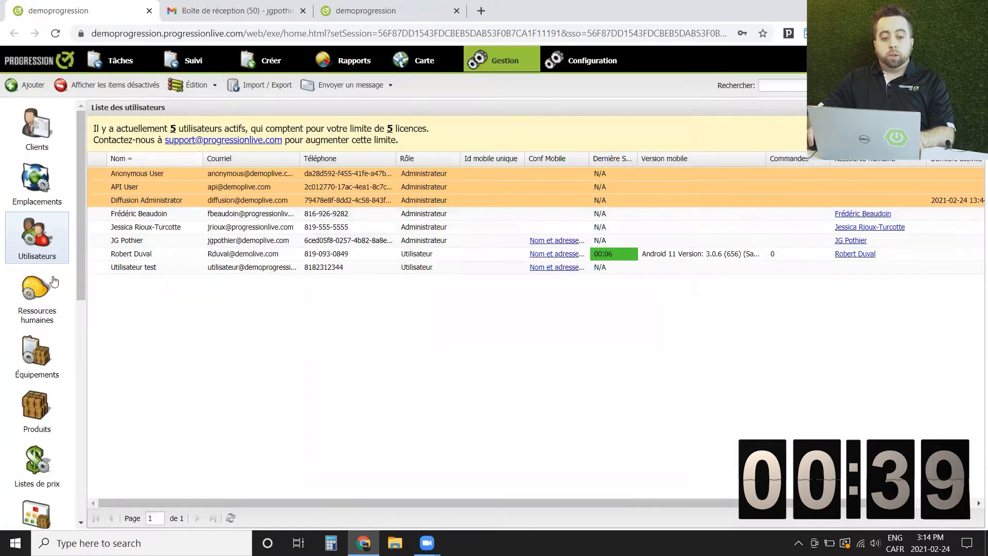
Create the human resource 'Nom de l'utilisateur', link it to user Utilisateur test, and save
left_click(42, 300)
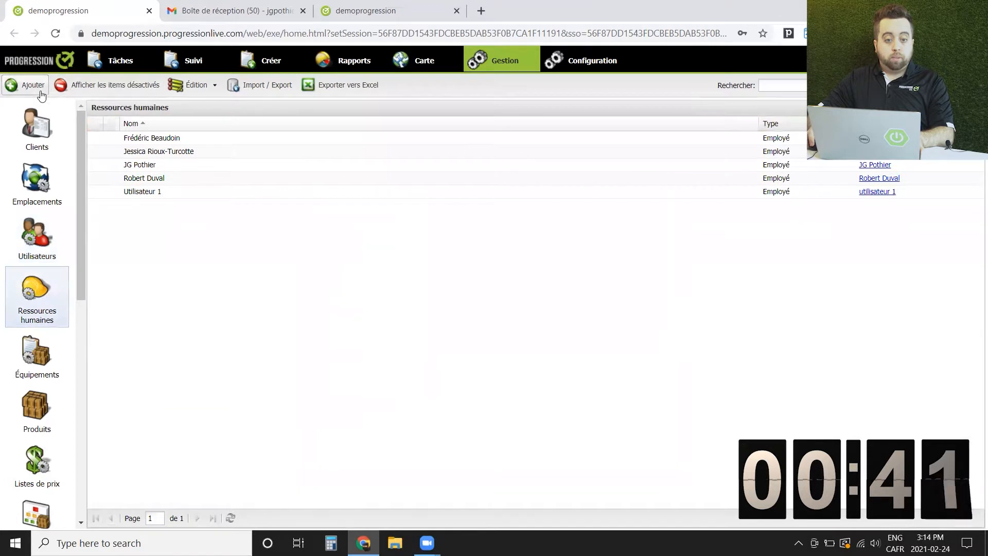
left_click(37, 91)
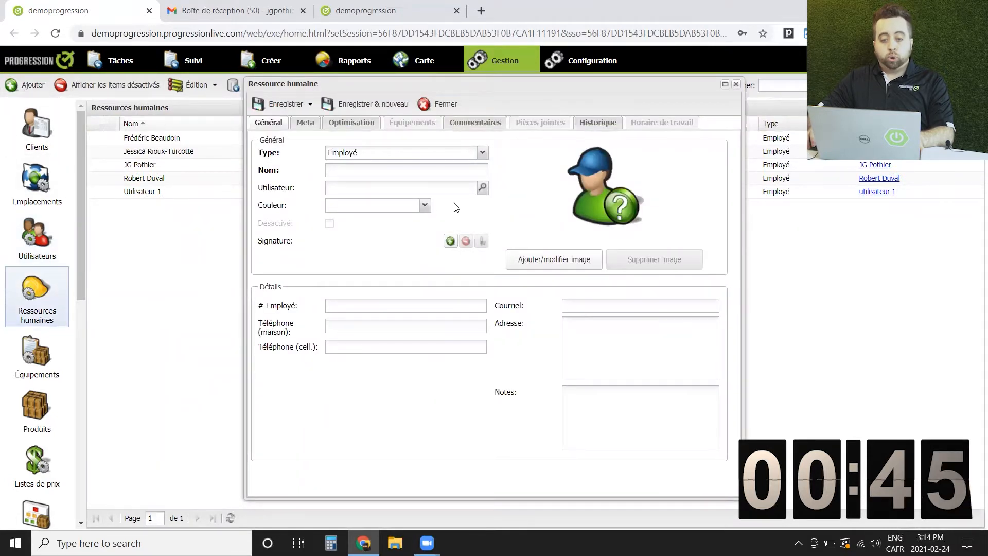
left_click(435, 174)
type("Nom")
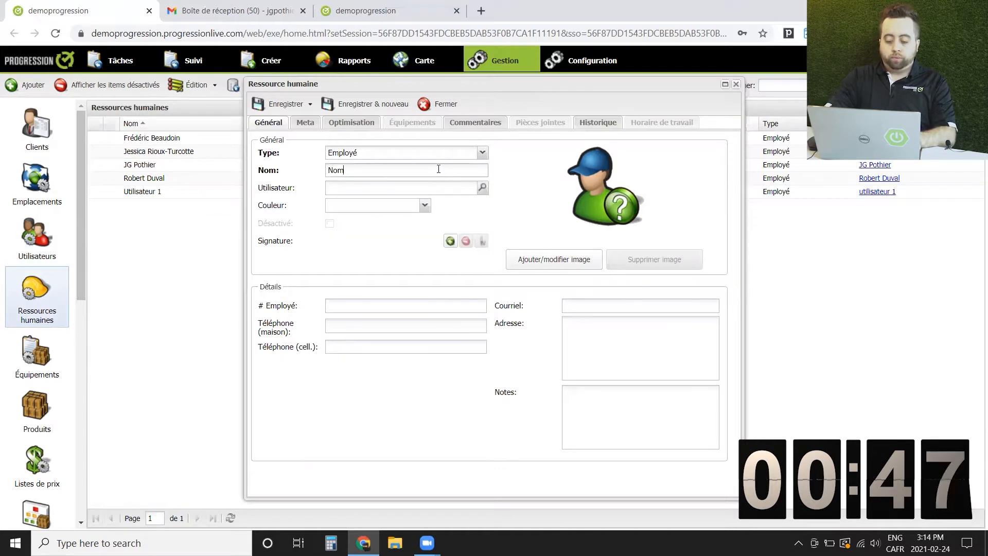
type(" de l'utilisateur")
left_click(470, 188)
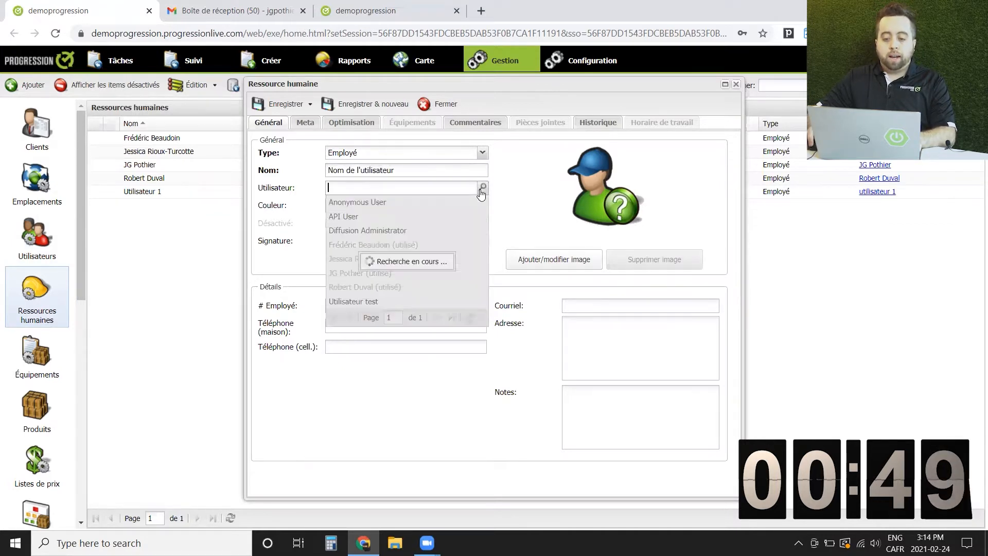
left_click(354, 302)
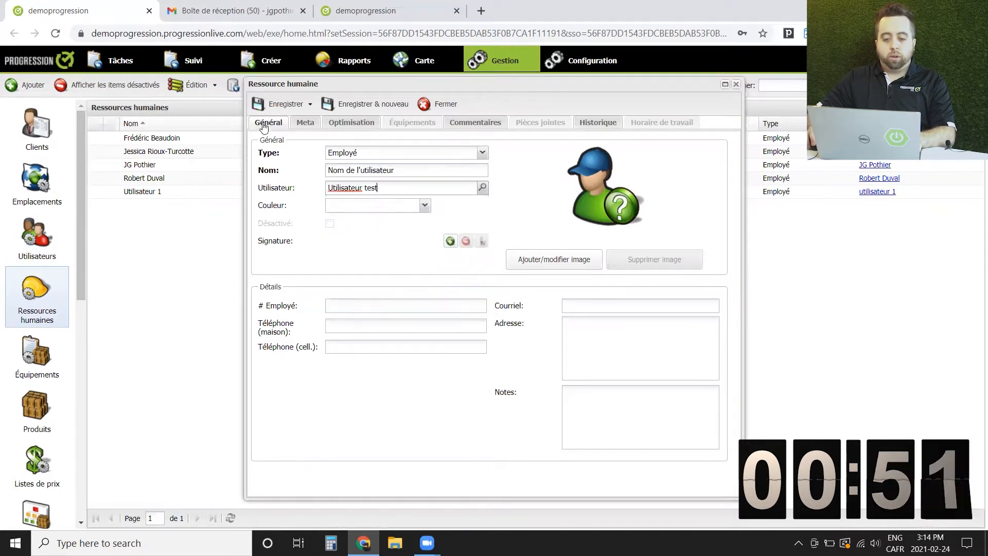
left_click(271, 108)
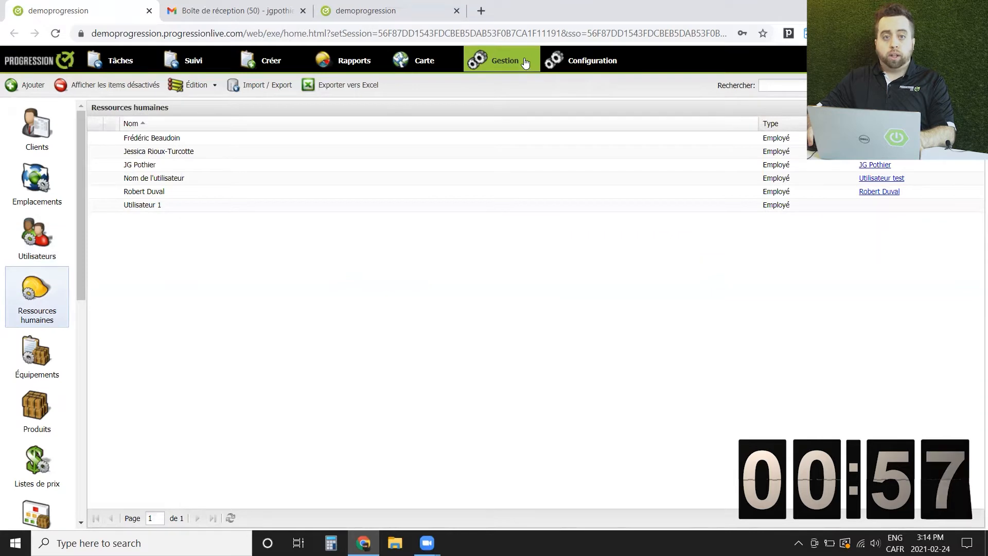
Create catalogue product 'Produit test' with a default price of 30 and save it
left_click(34, 418)
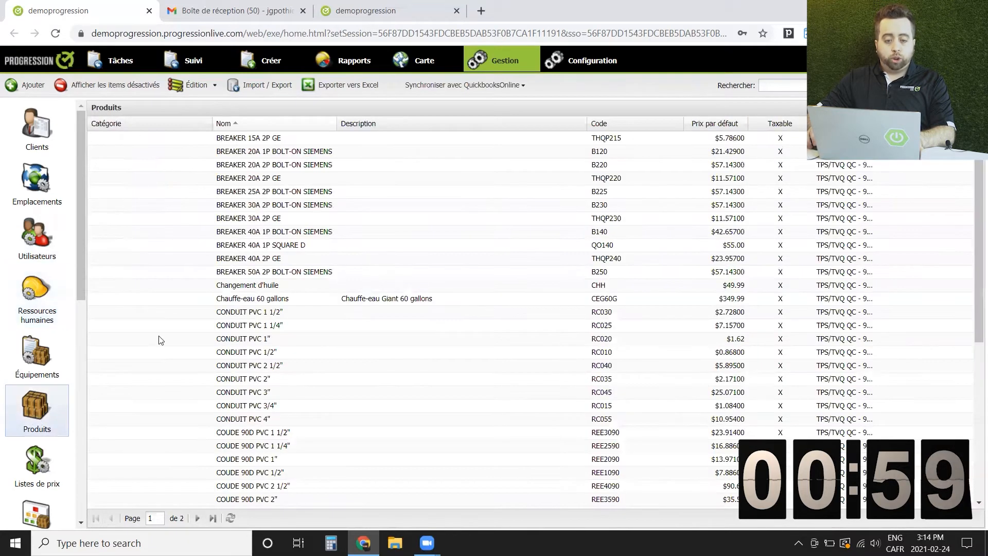
left_click(25, 83)
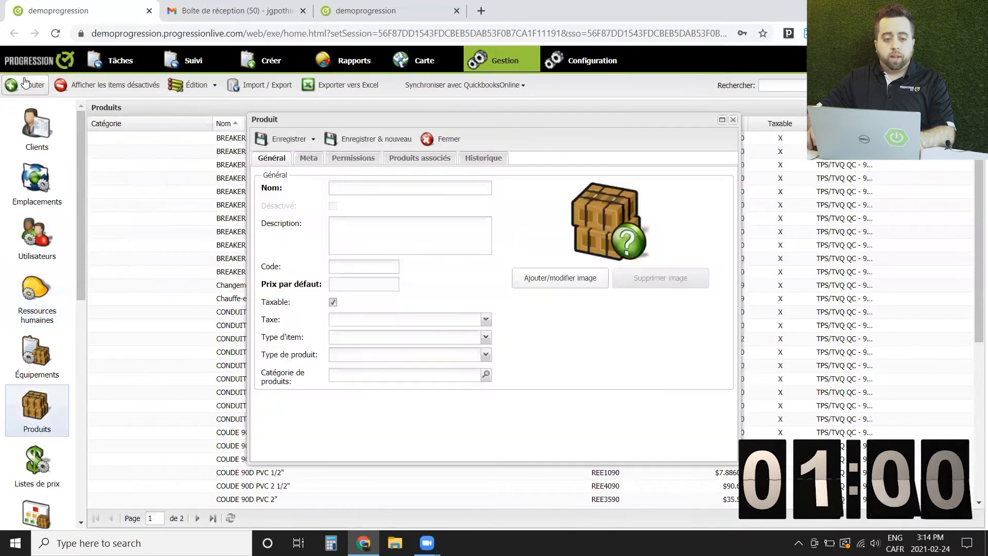
left_click(363, 189)
type("Produit test")
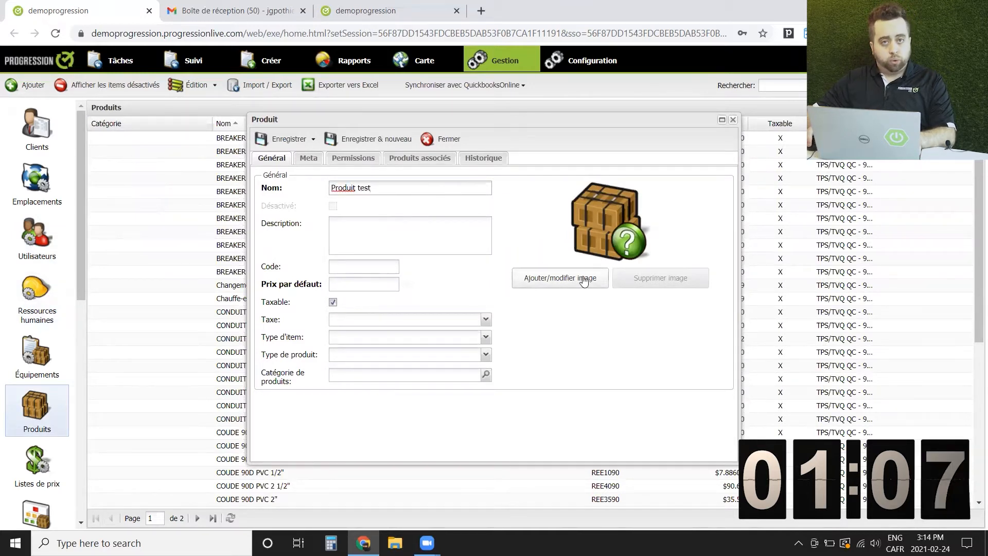
left_click(359, 282)
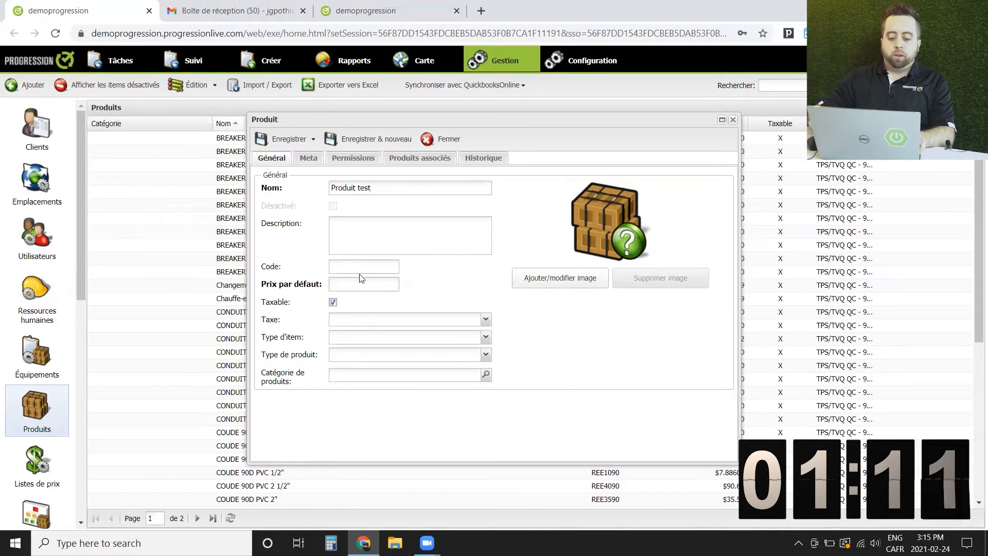
type("30")
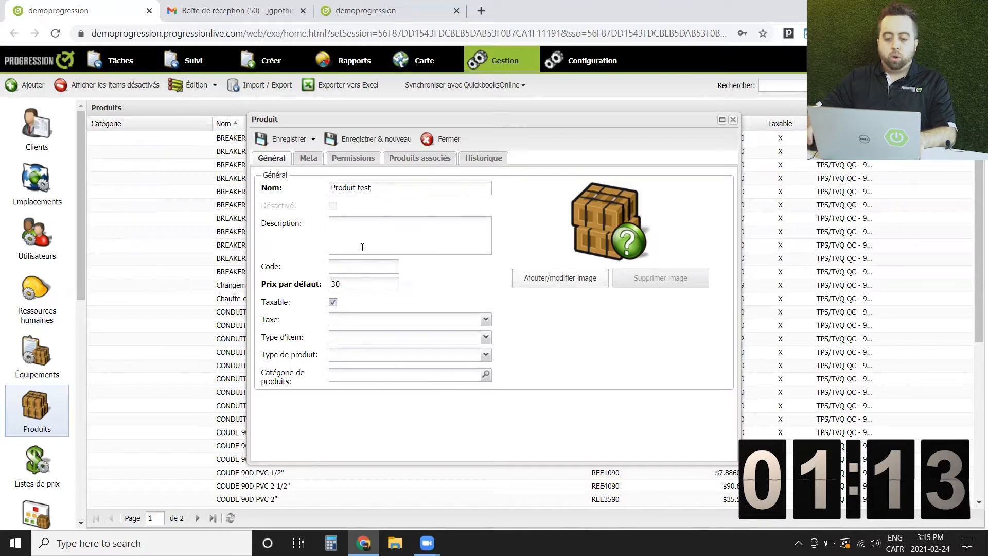
left_click(289, 140)
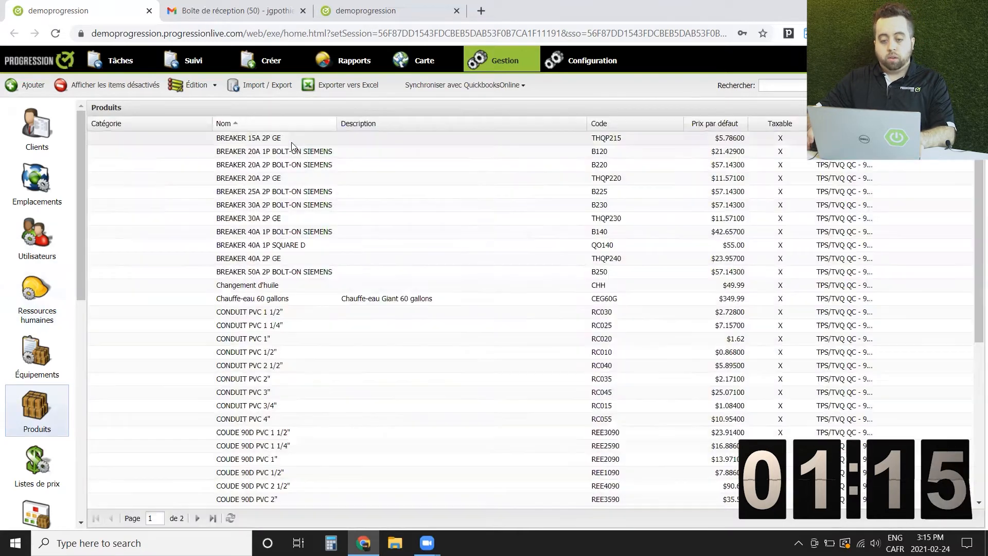
Create the new client Client test JG with an en route cell number and save it
left_click(33, 133)
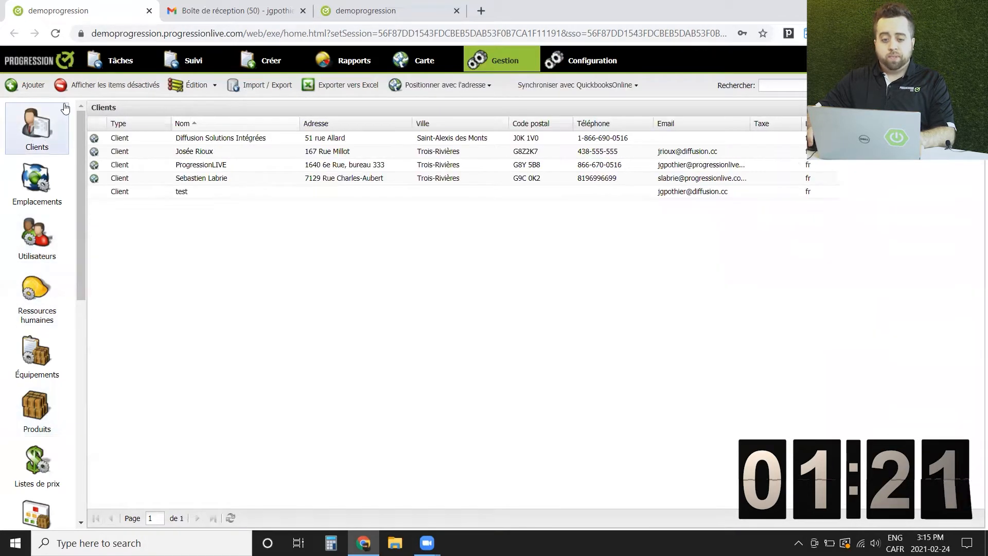
left_click(30, 86)
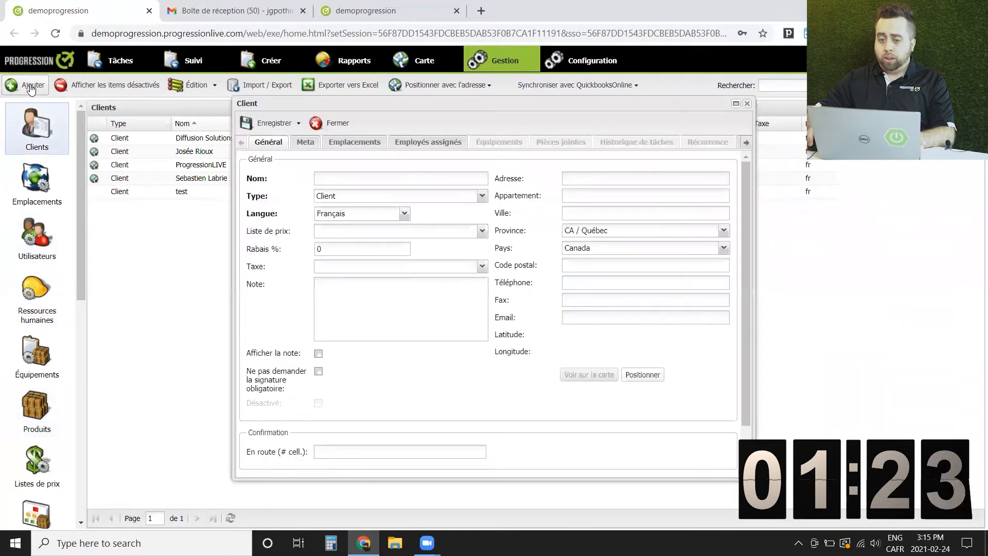
left_click(364, 178)
type("Client test JG")
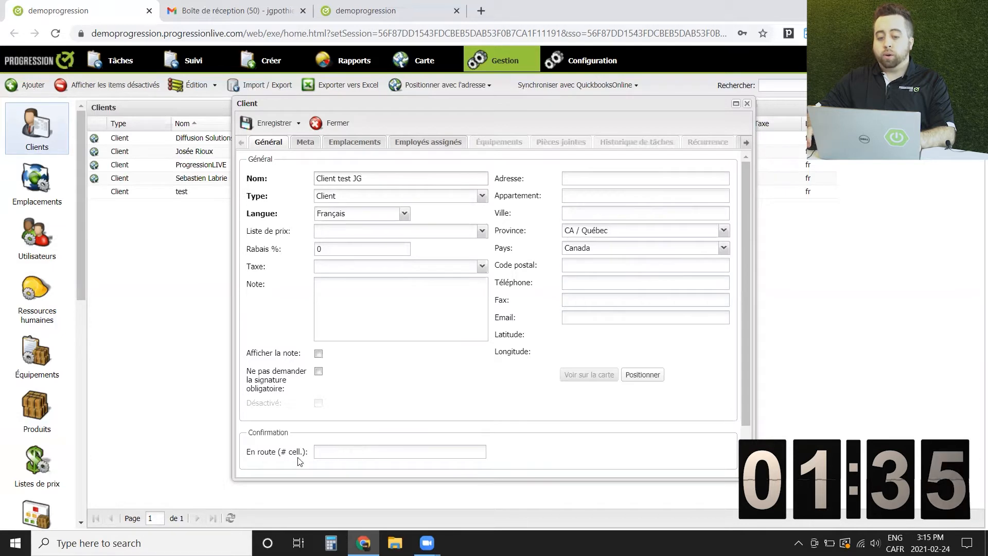
left_click(392, 450)
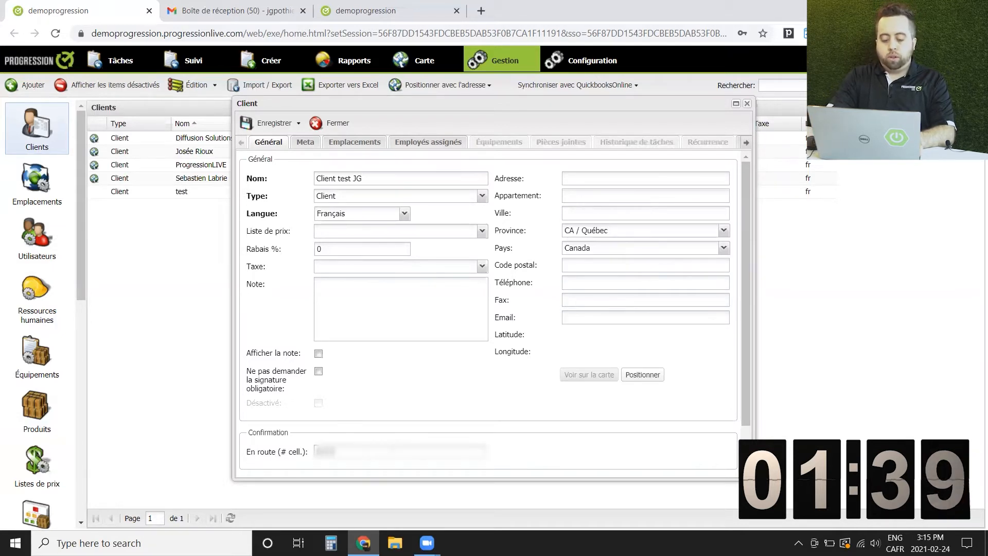
type("55")
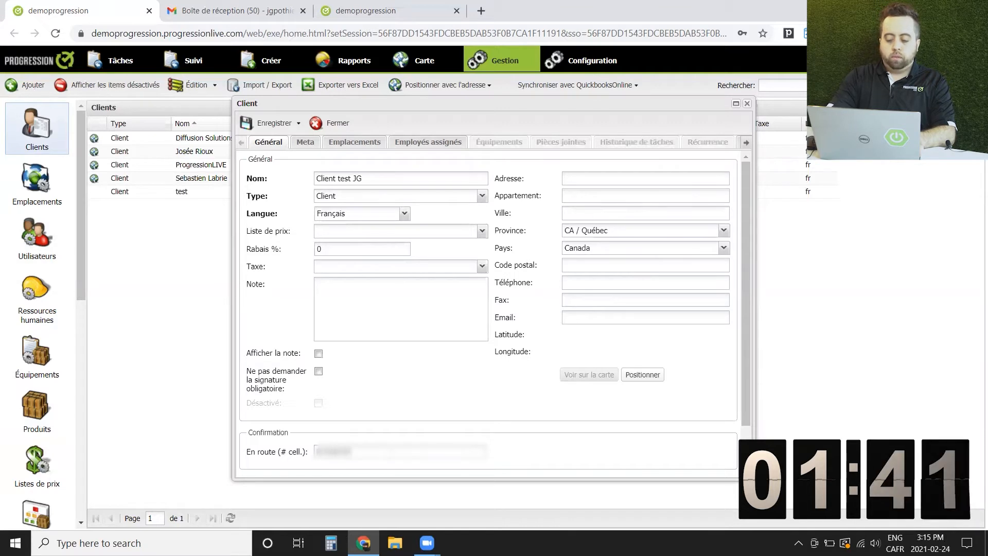
type("55")
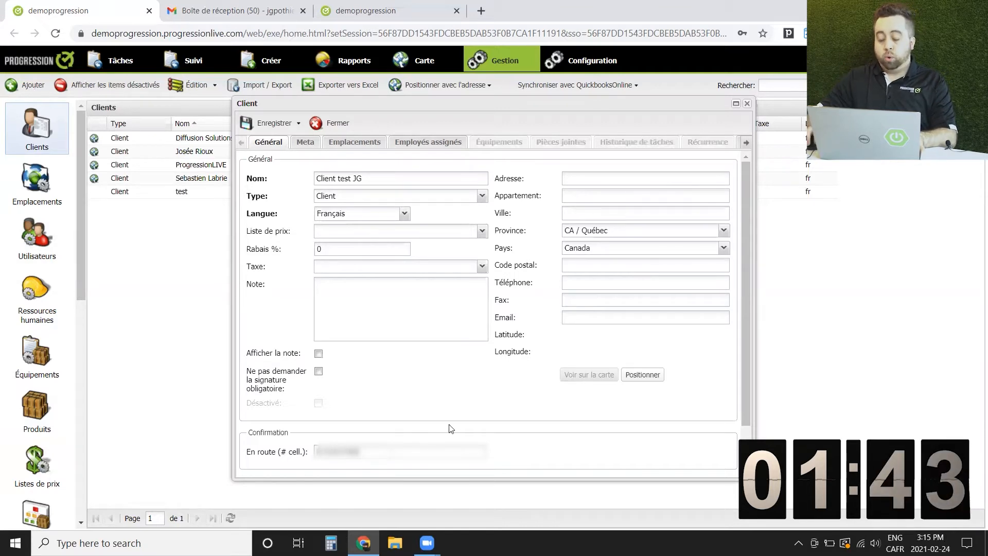
left_click(252, 122)
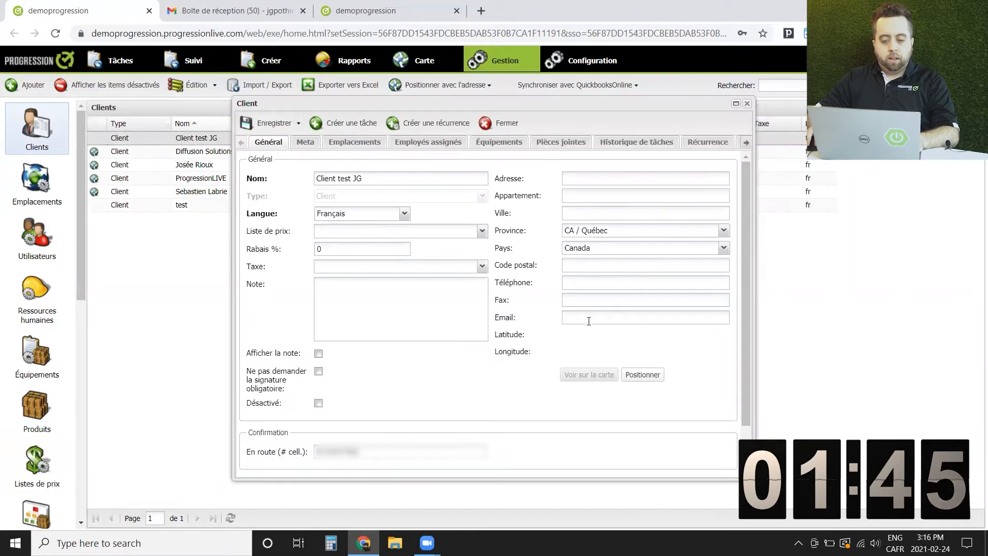
Add the client's e-mail address, save the record, and show the Tâches list
left_click(590, 312)
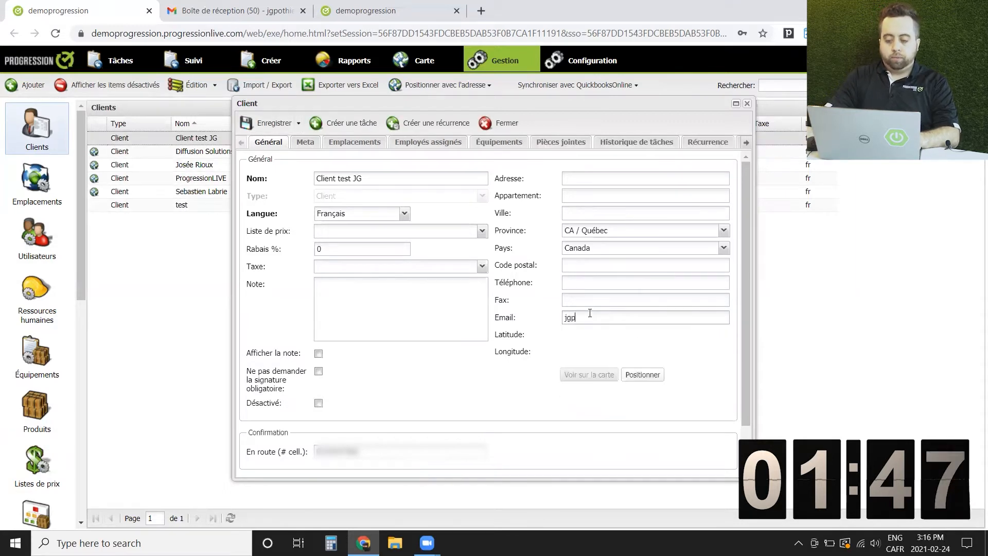
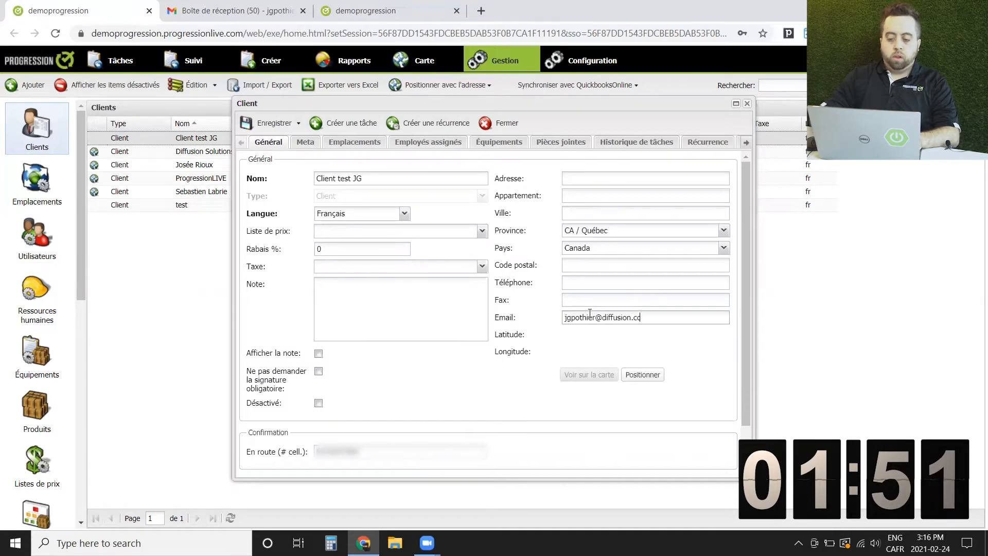
left_click(278, 124)
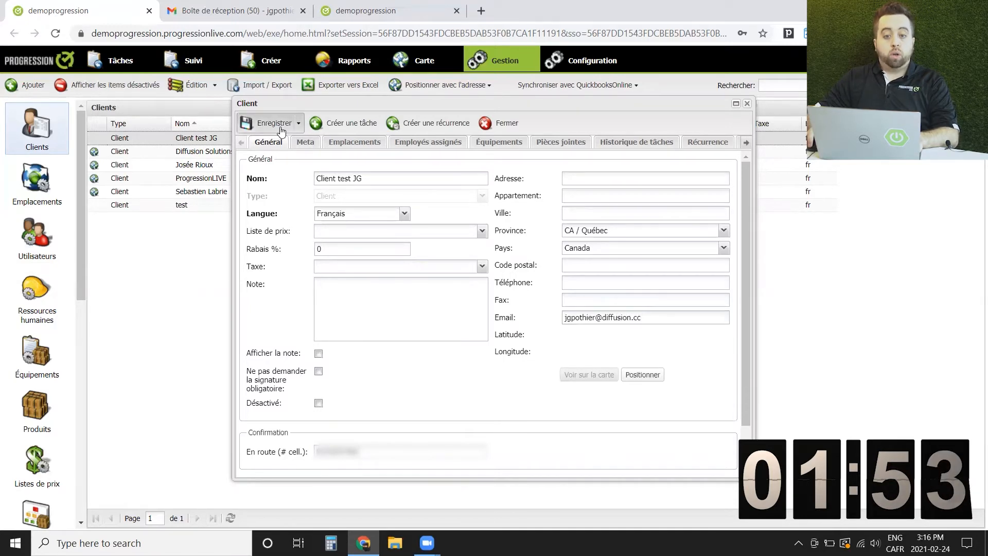
left_click(134, 60)
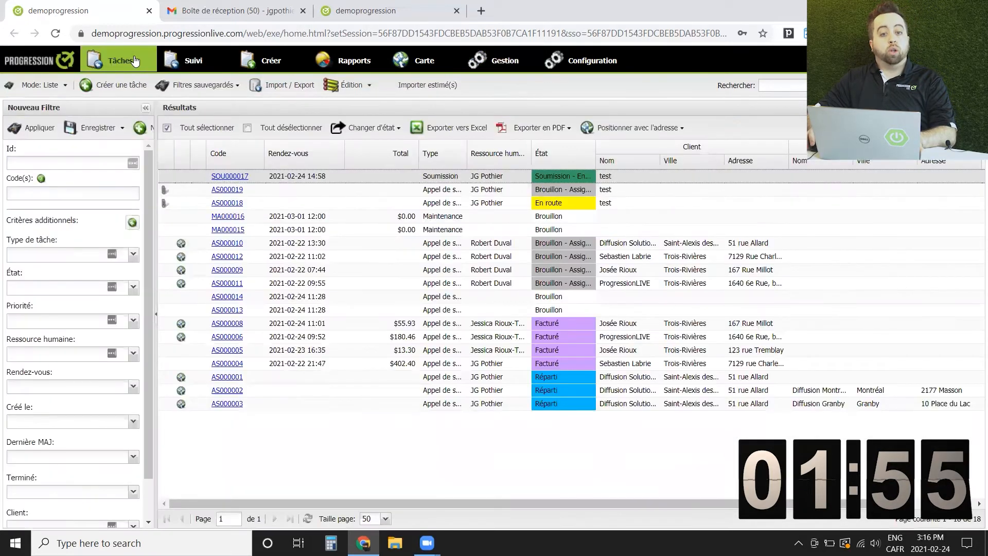
Start a new Soumission task for the test client with description 'dsfsdf'
left_click(121, 86)
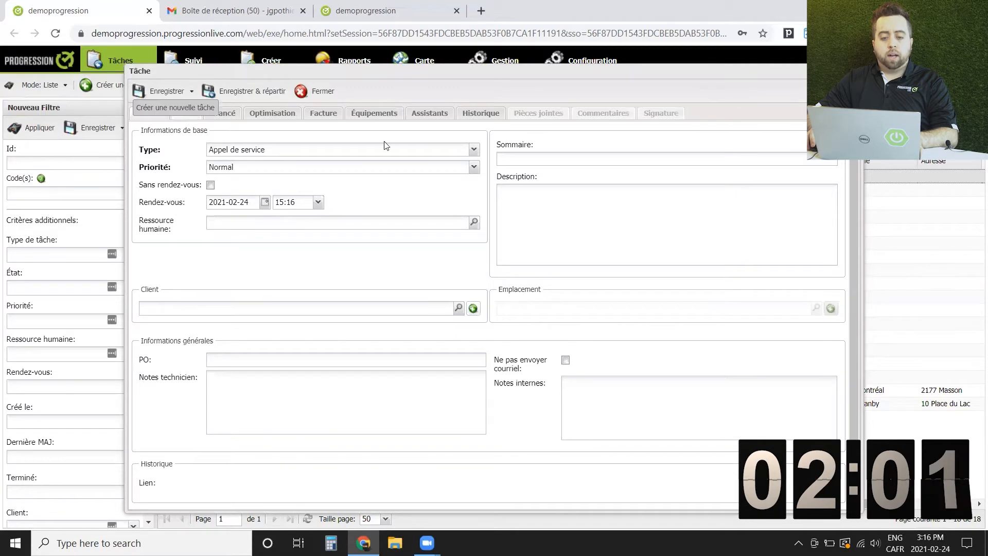
left_click(473, 150)
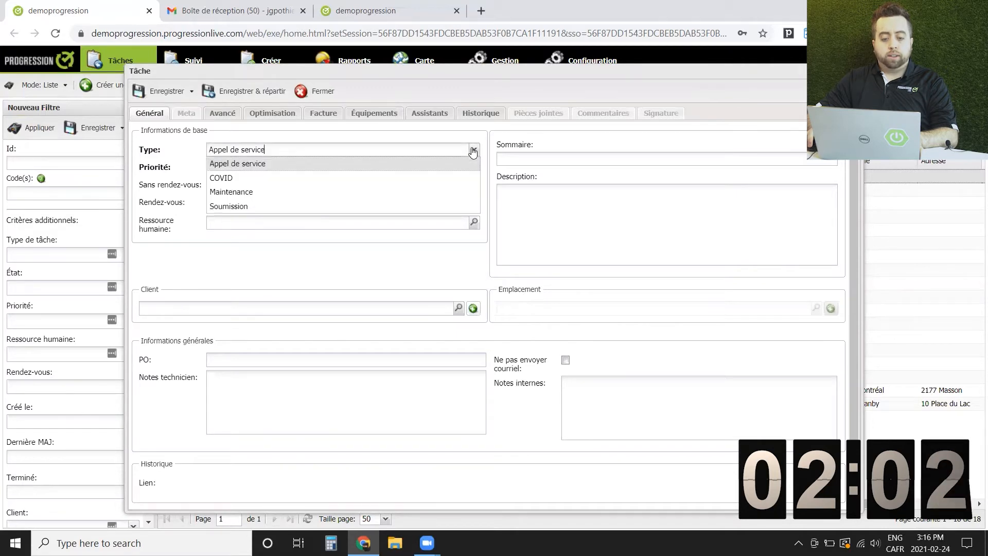
left_click(253, 205)
left_click(458, 309)
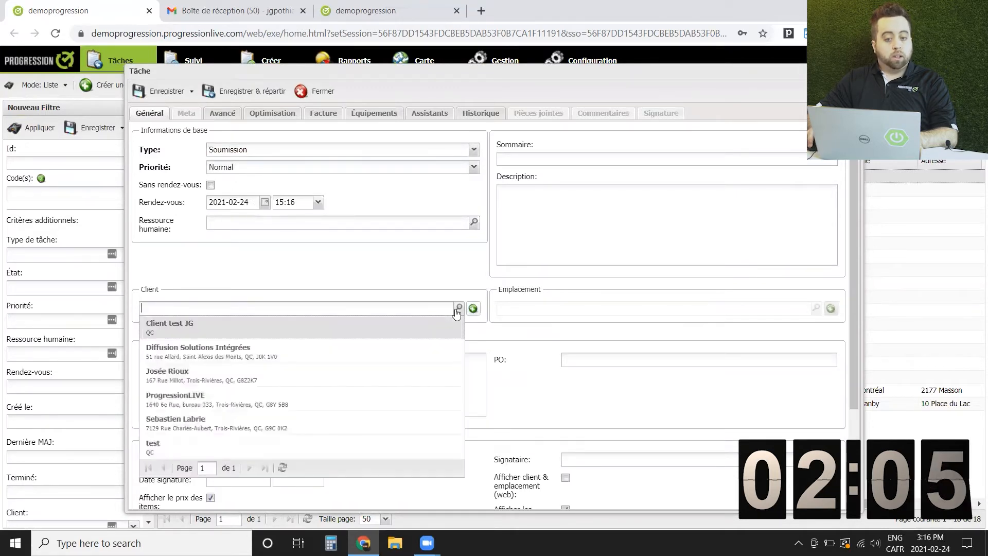
left_click(237, 323)
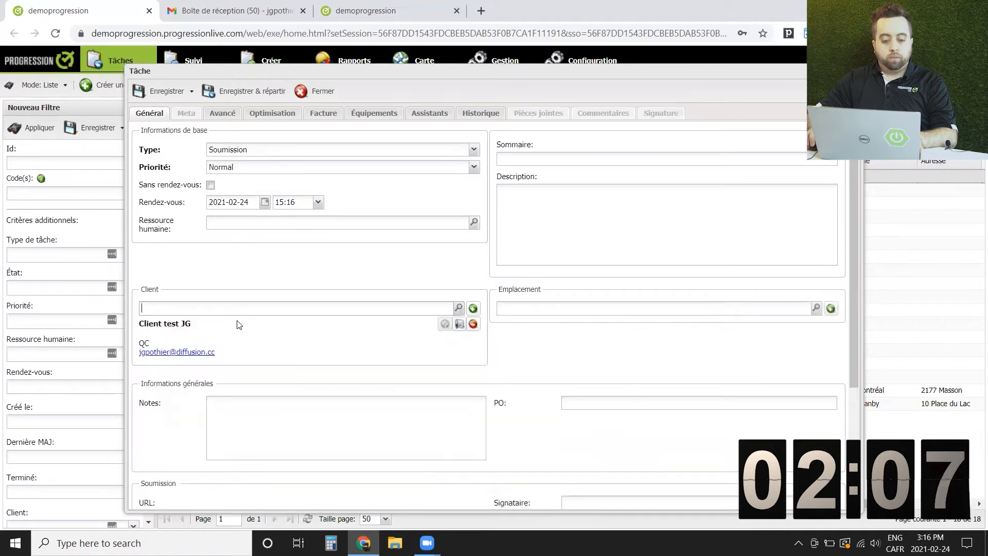
left_click(546, 207)
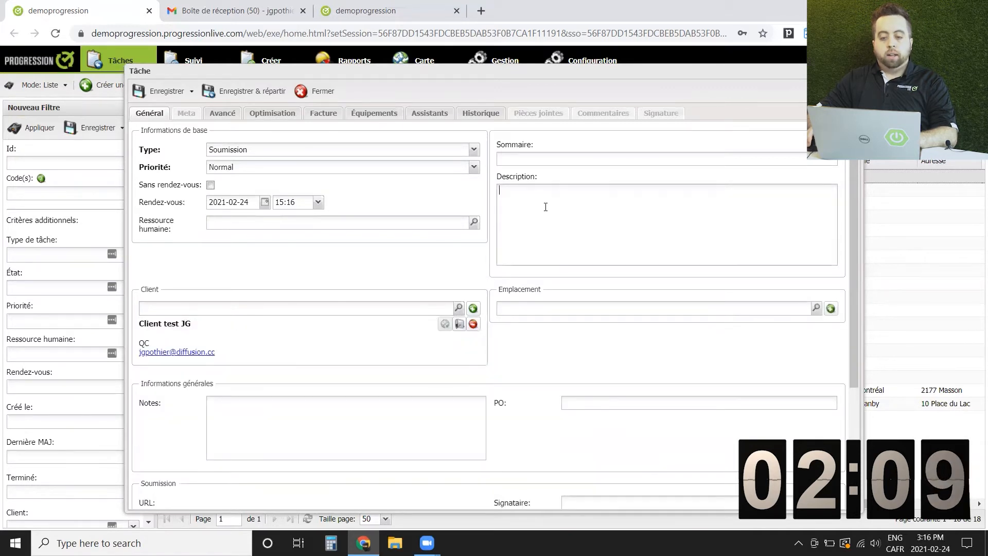
type("dsfsdf")
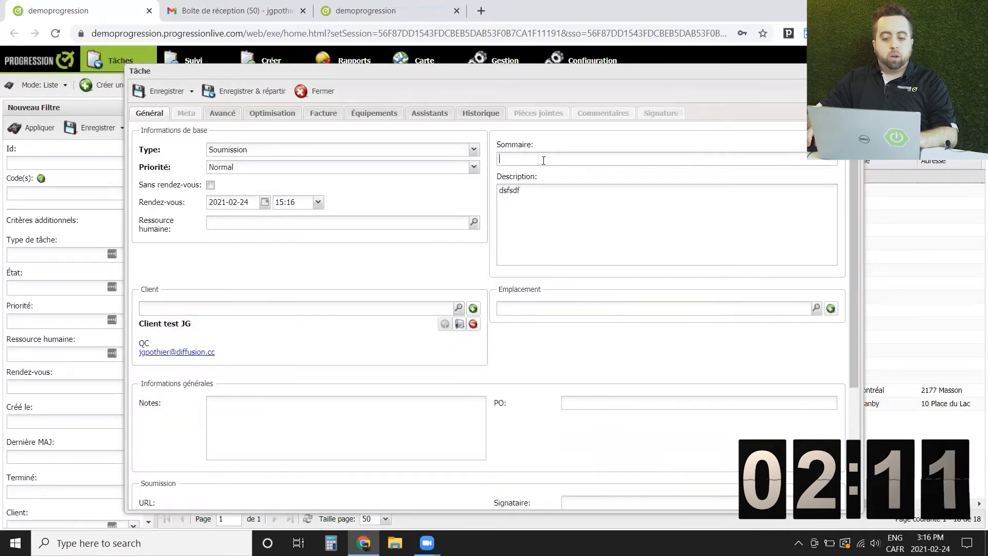
Add a Produit test1 line item to the quote's invoice
left_click(329, 114)
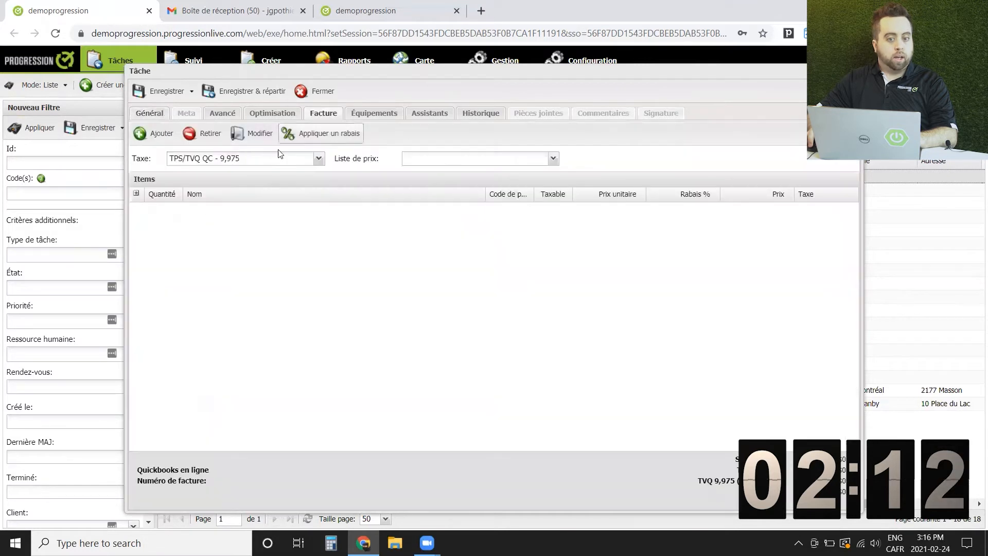
left_click(143, 139)
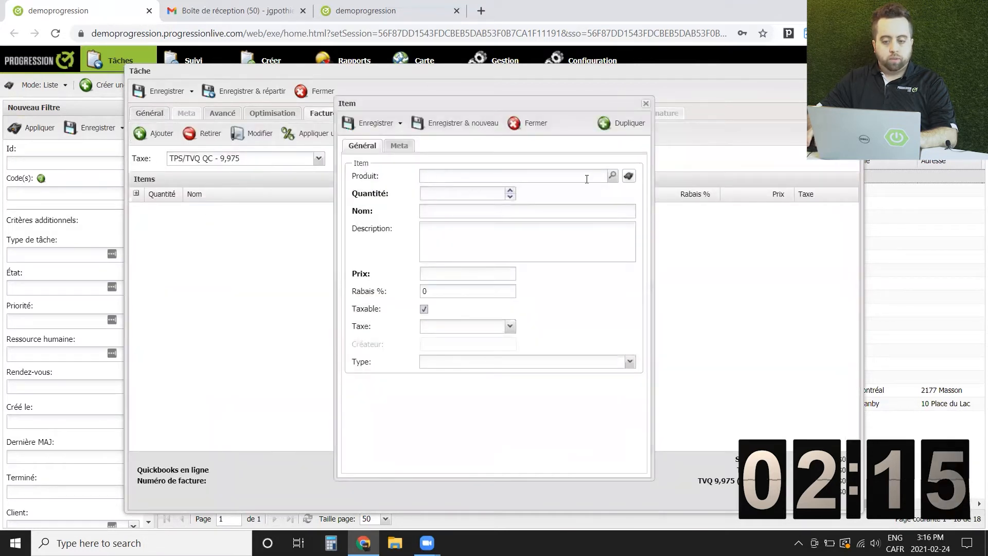
type("produit")
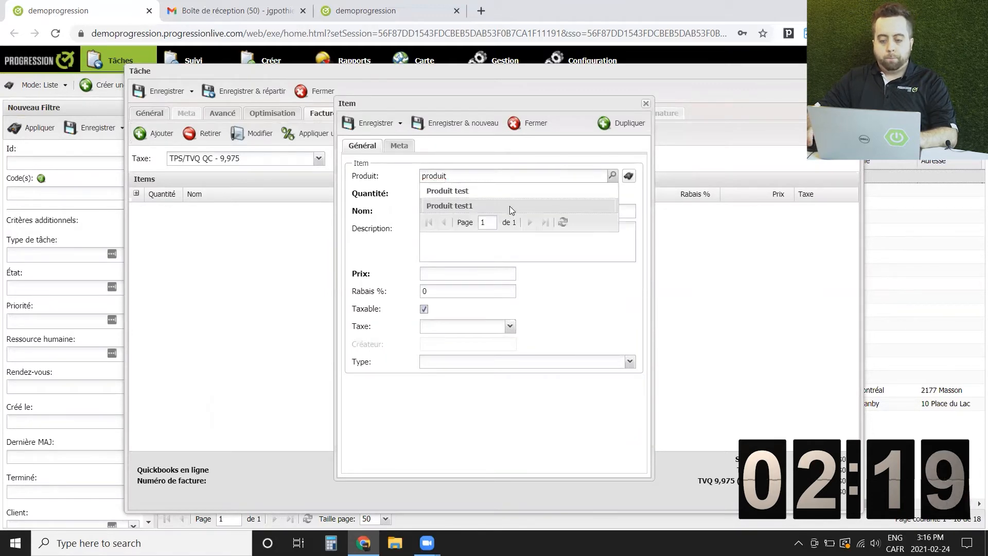
left_click(510, 206)
left_click(371, 123)
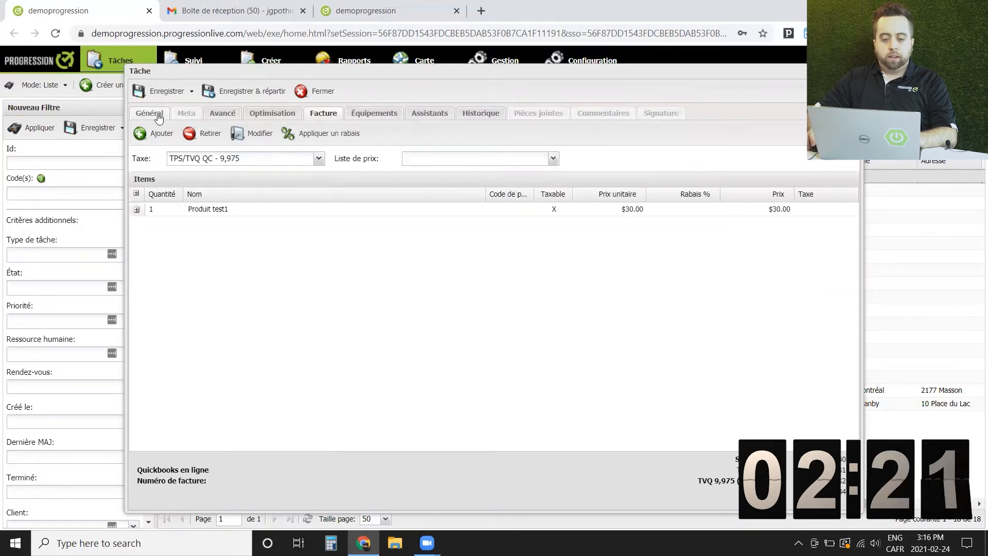
Assign a technician as the quote's human resource and save with Enregistrer & continuer
left_click(155, 114)
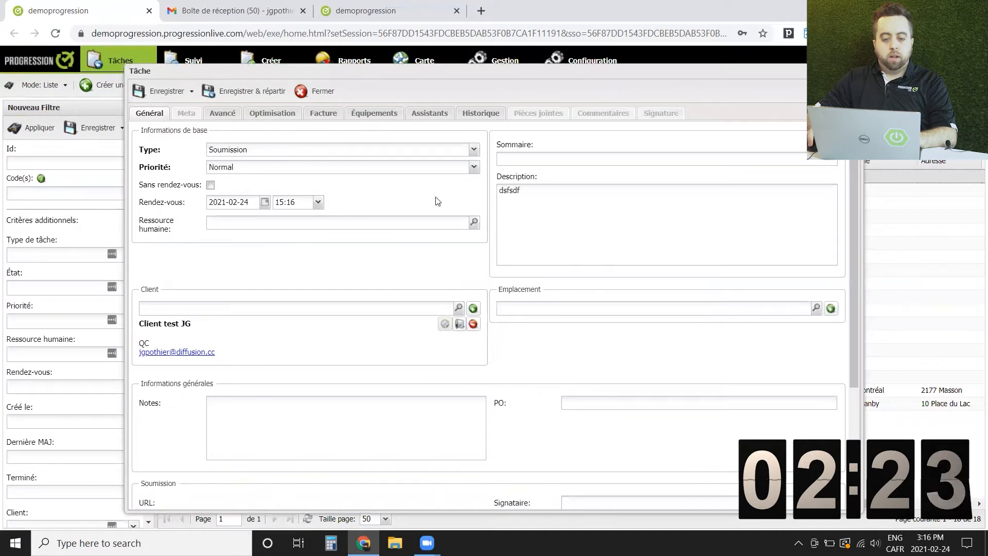
left_click(474, 224)
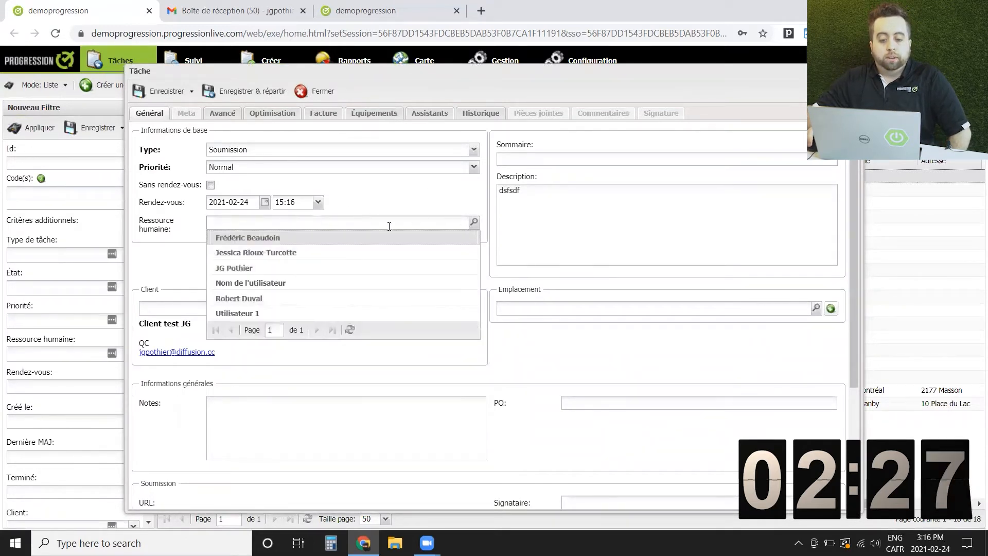
left_click(279, 269)
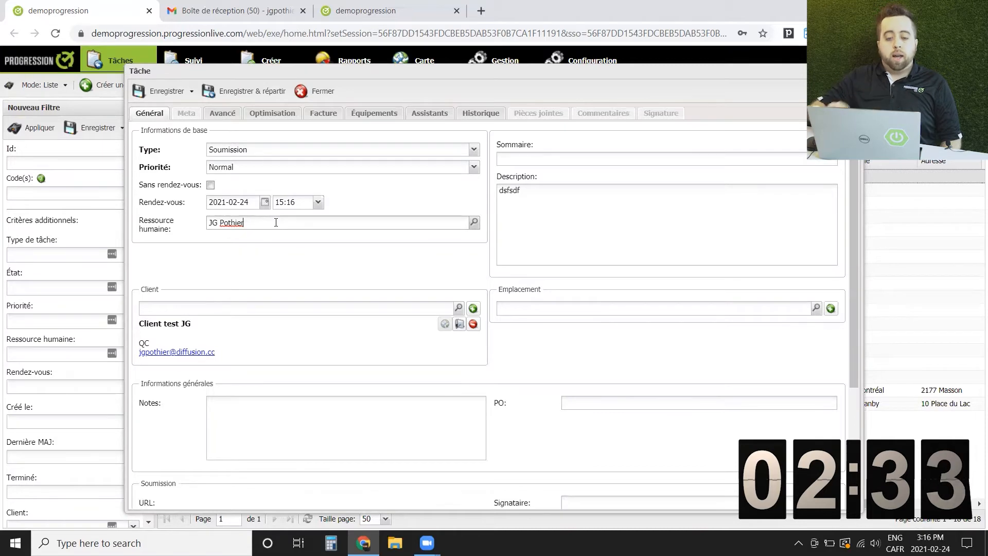
left_click(191, 91)
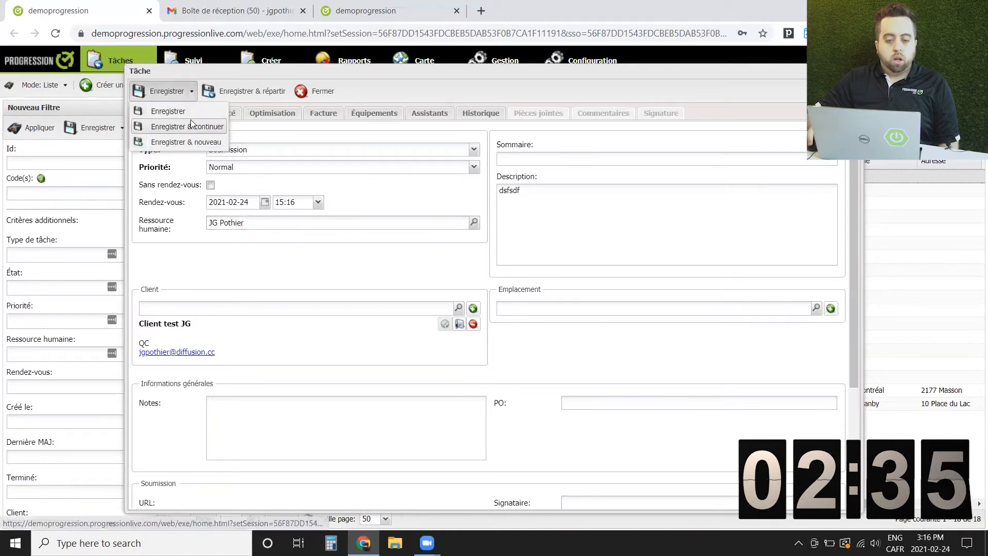
left_click(191, 119)
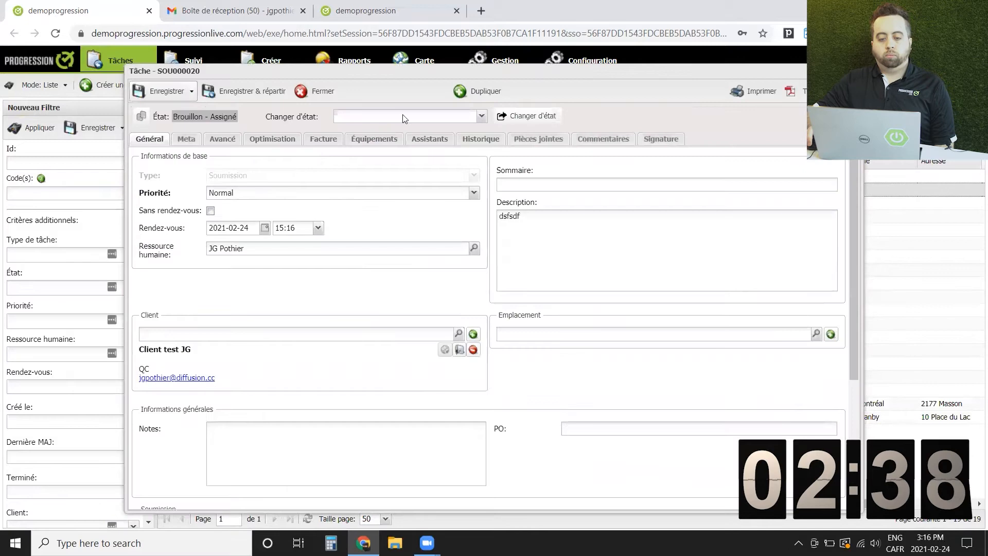
Change quote SOU000020's state to 'Soumission - Envoyé au client'
left_click(404, 117)
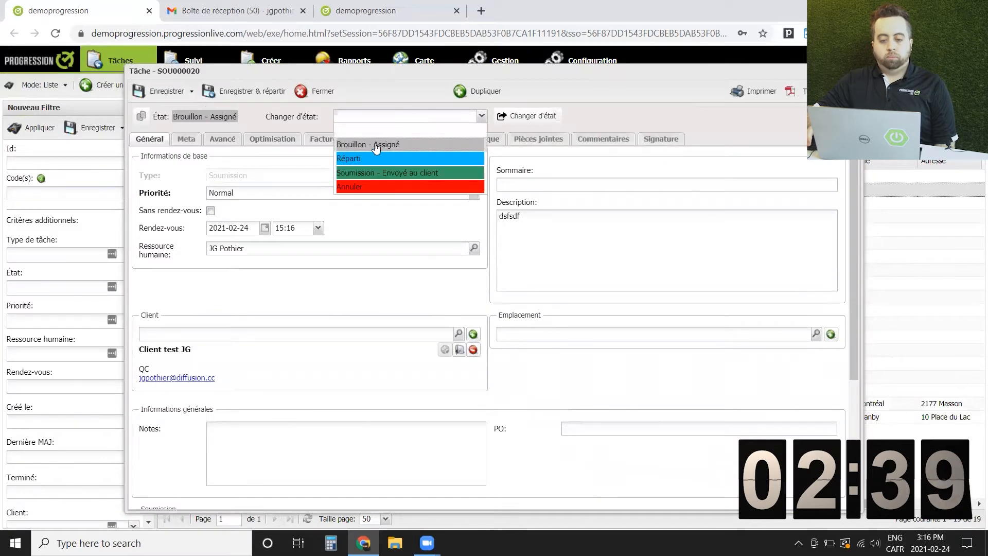
left_click(375, 175)
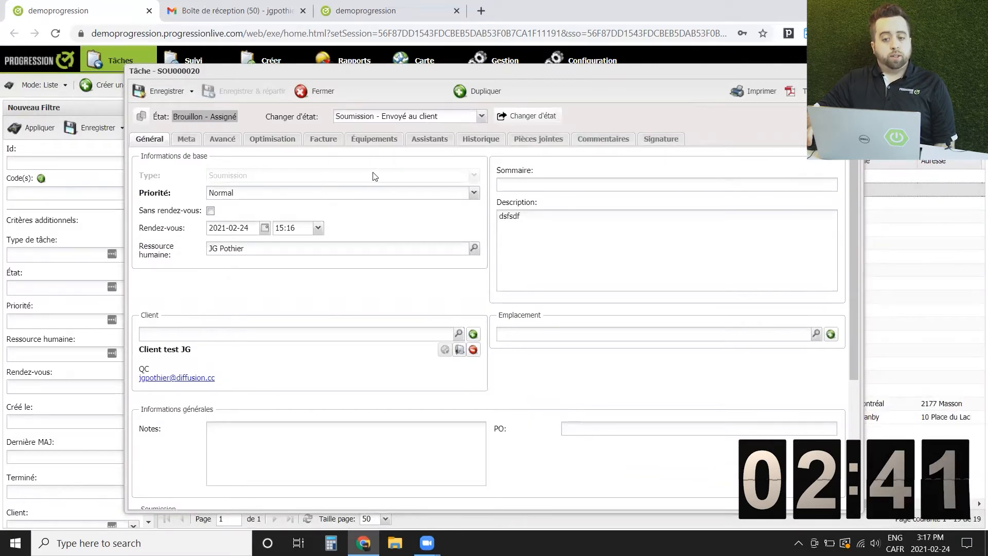
left_click(542, 114)
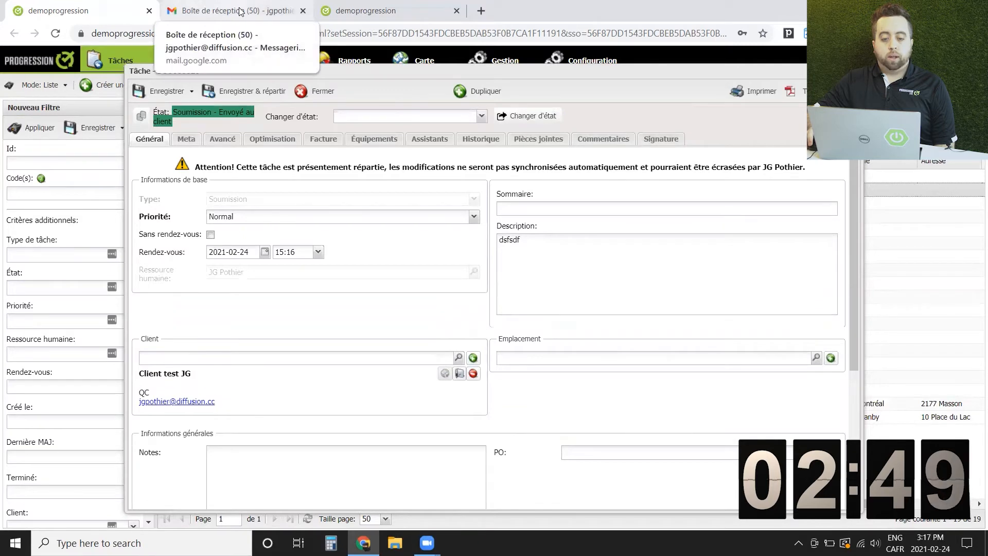
left_click(236, 10)
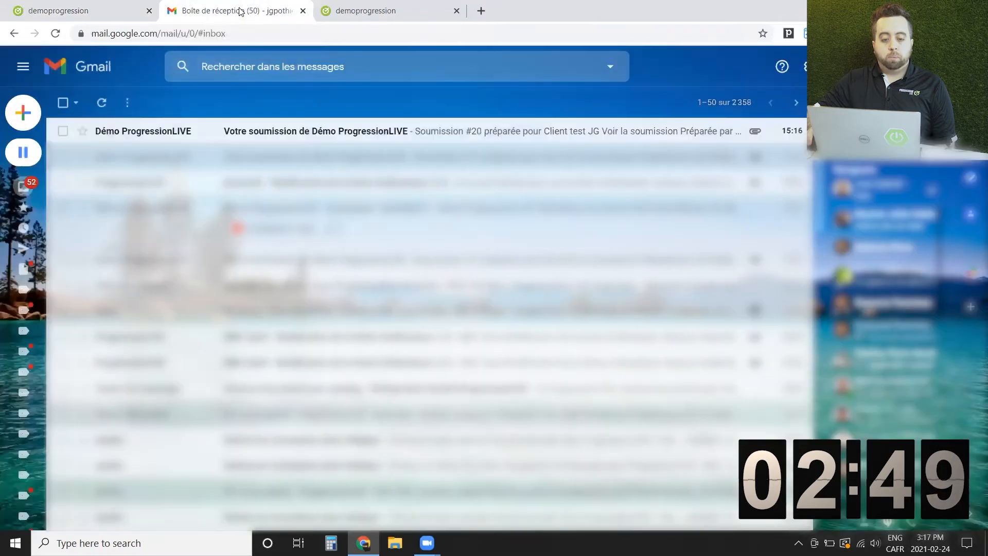
Open the 'Votre soumission de Démo ProgressionLIVE' email and view Soumission #20 online
left_click(288, 135)
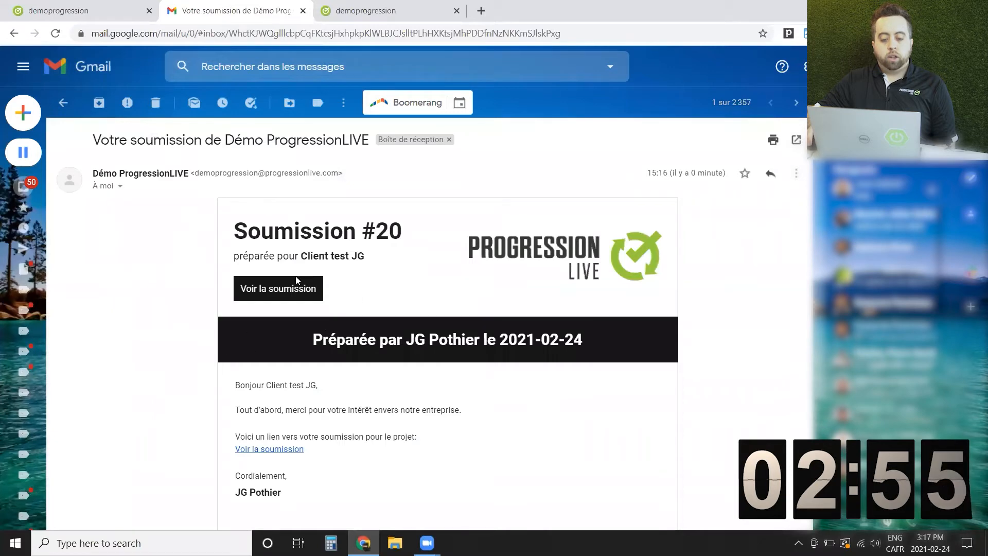
left_click(293, 291)
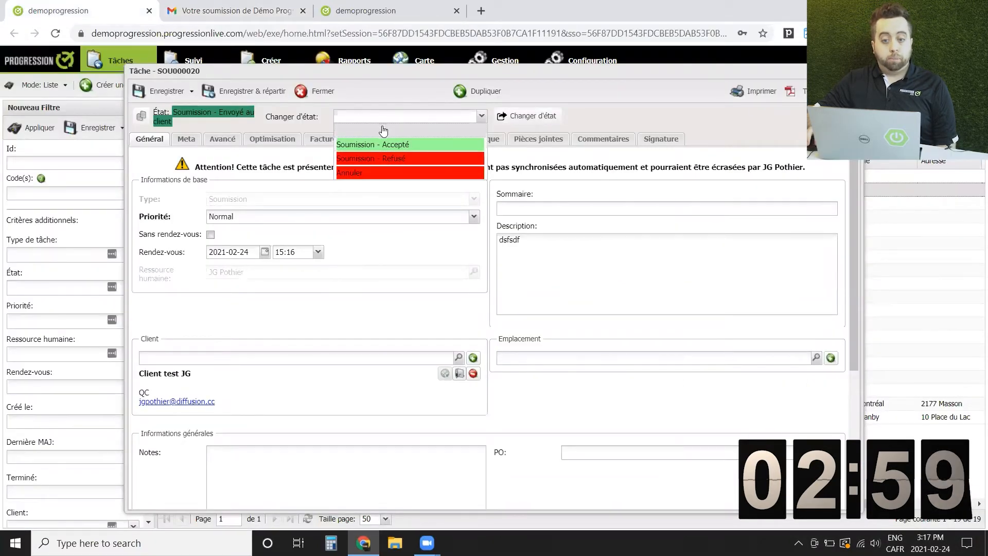
Set the quote's state to 'Soumission - Accepté' and close it
left_click(381, 145)
left_click(505, 118)
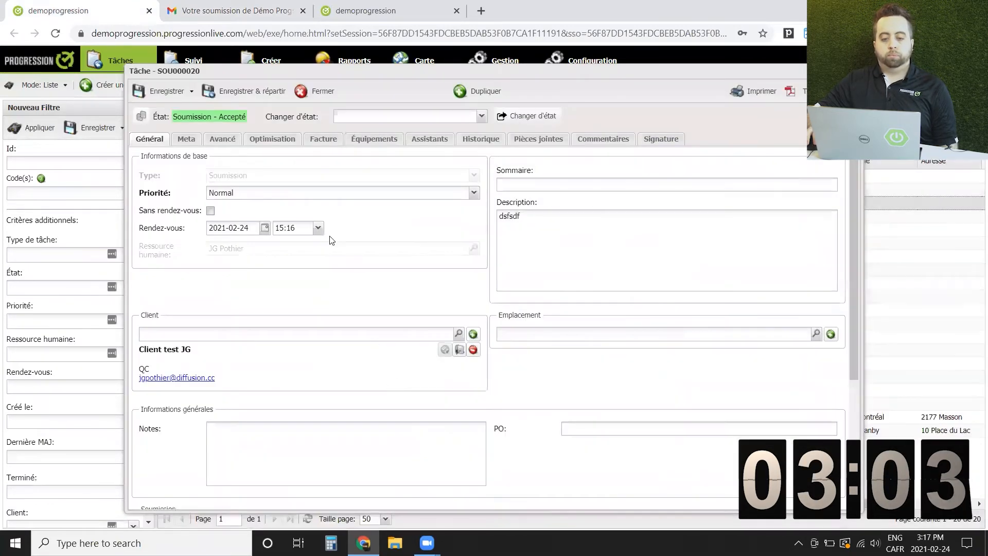
left_click(307, 97)
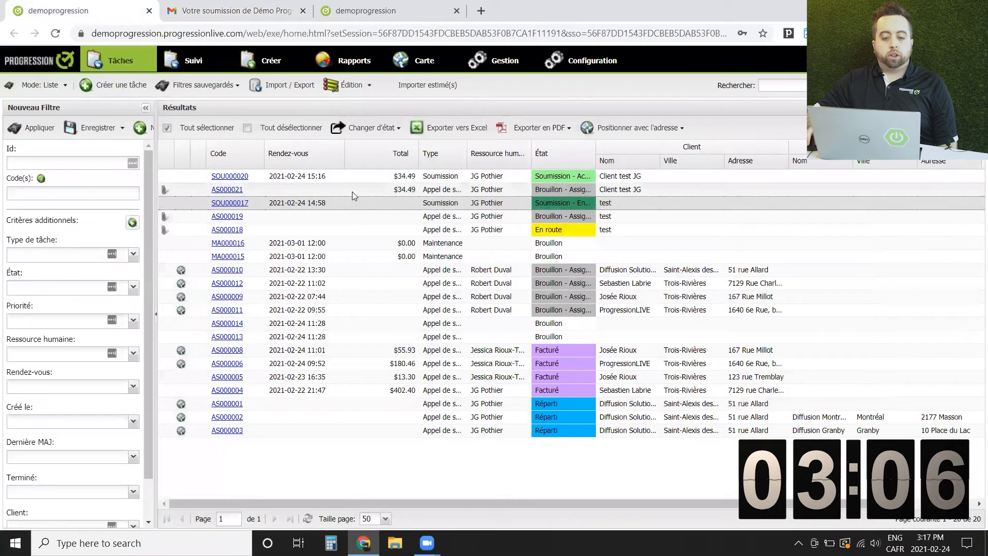
Open service call AS000021, assign a technician, confirm, and set its state to Réparti
double_click(352, 191)
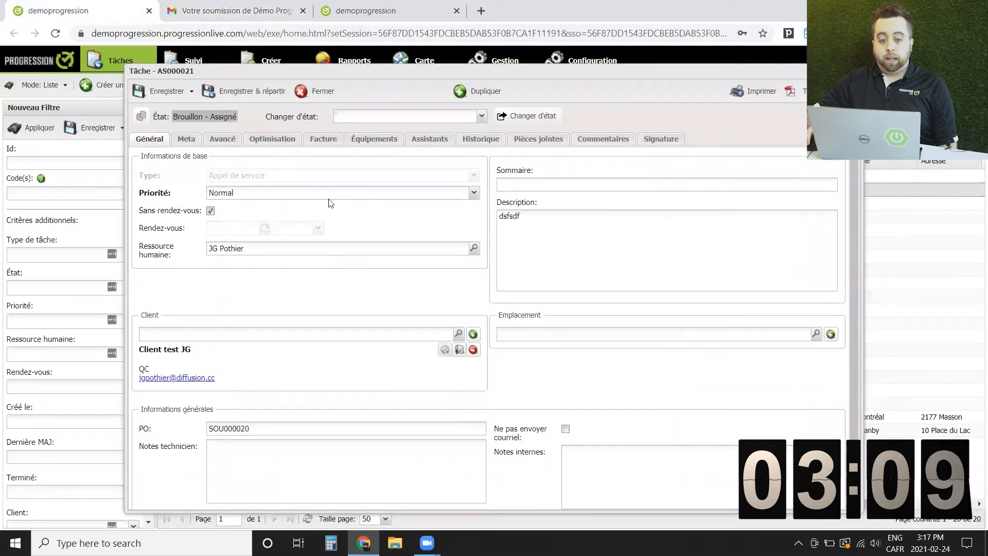
left_click(475, 248)
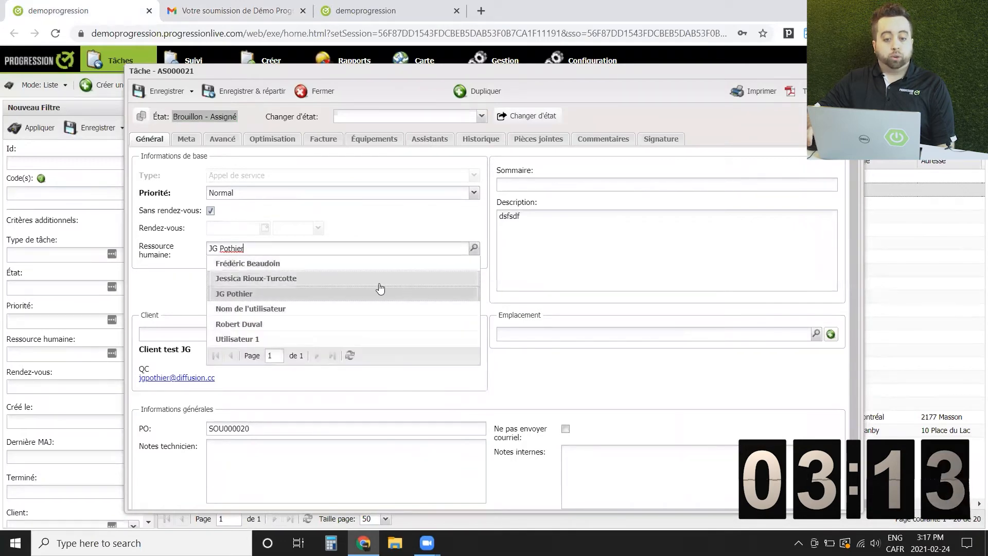
left_click(260, 323)
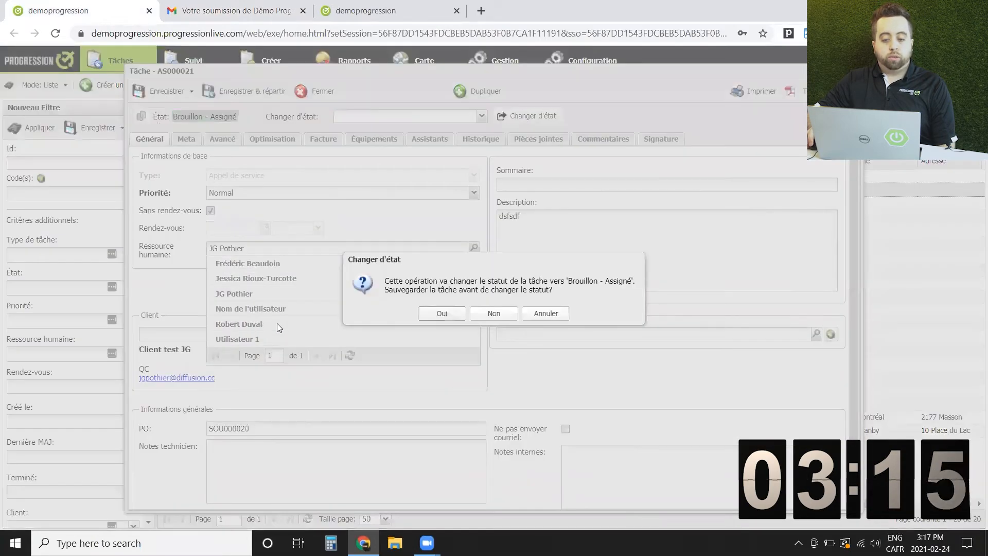
left_click(437, 315)
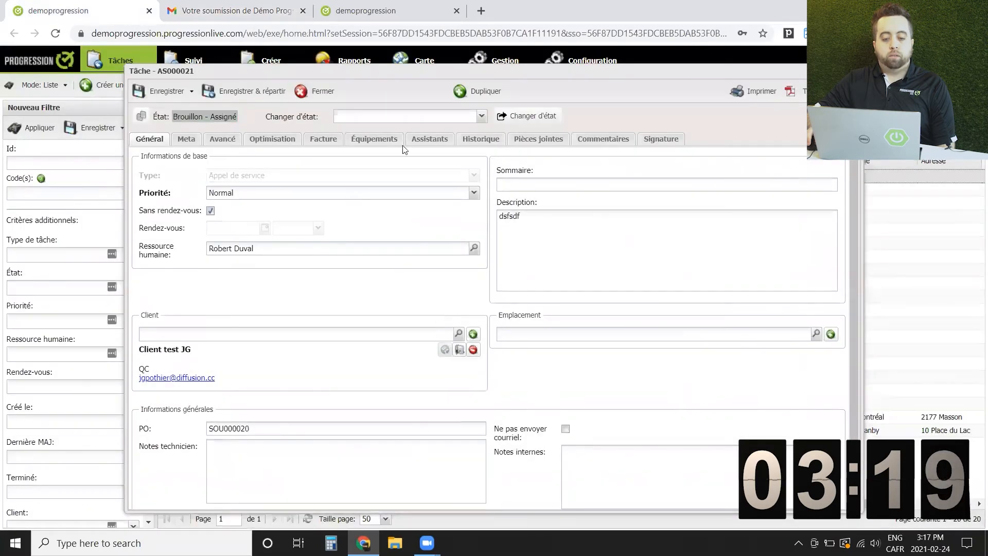
left_click(393, 120)
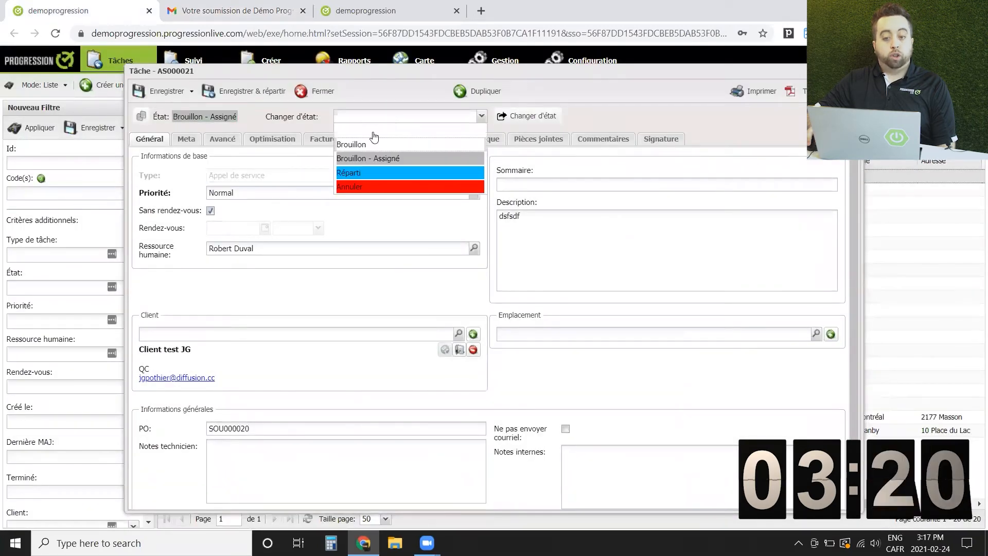
left_click(356, 176)
left_click(529, 115)
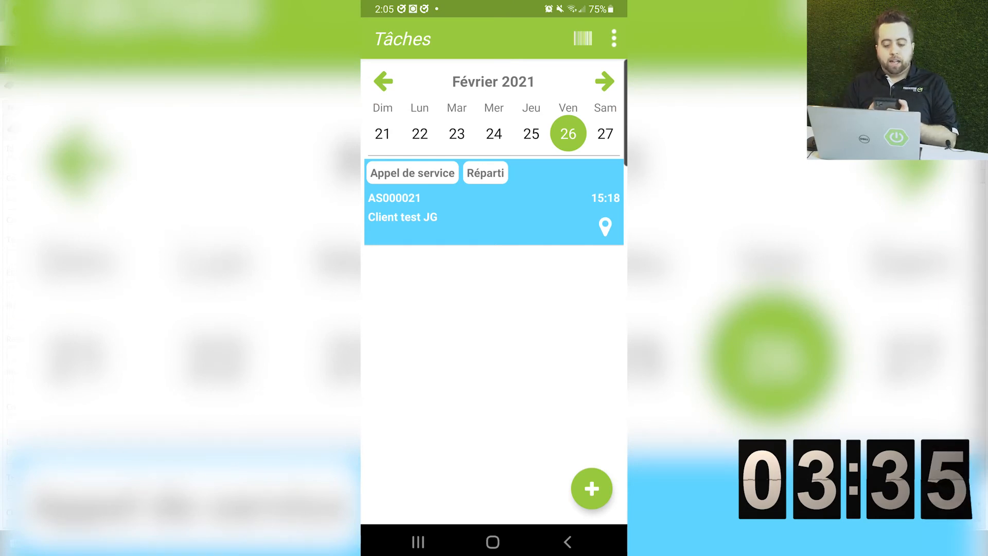
In the mobile app, set service call AS000021's status to EN ROUTE
left_click(494, 202)
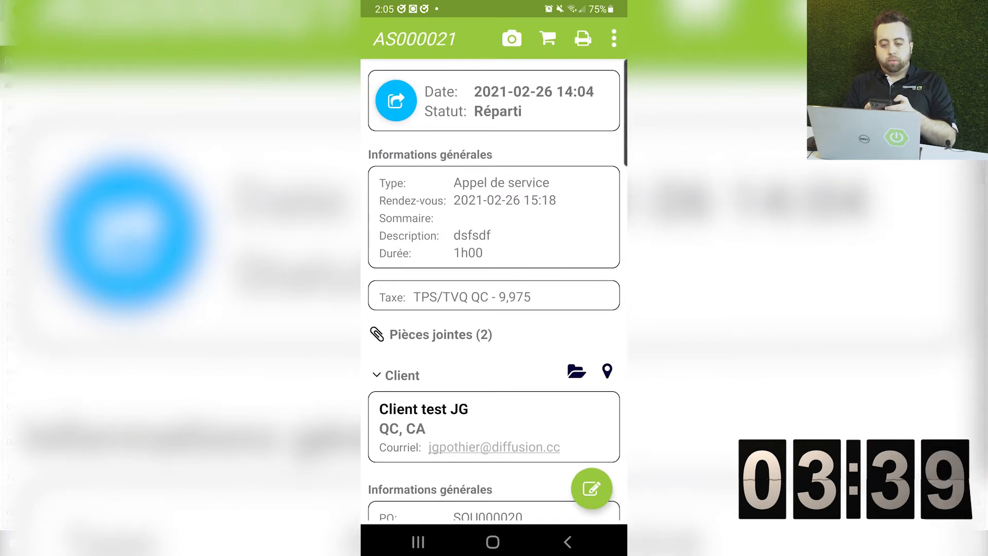
left_click(395, 100)
left_click(521, 241)
left_click(492, 542)
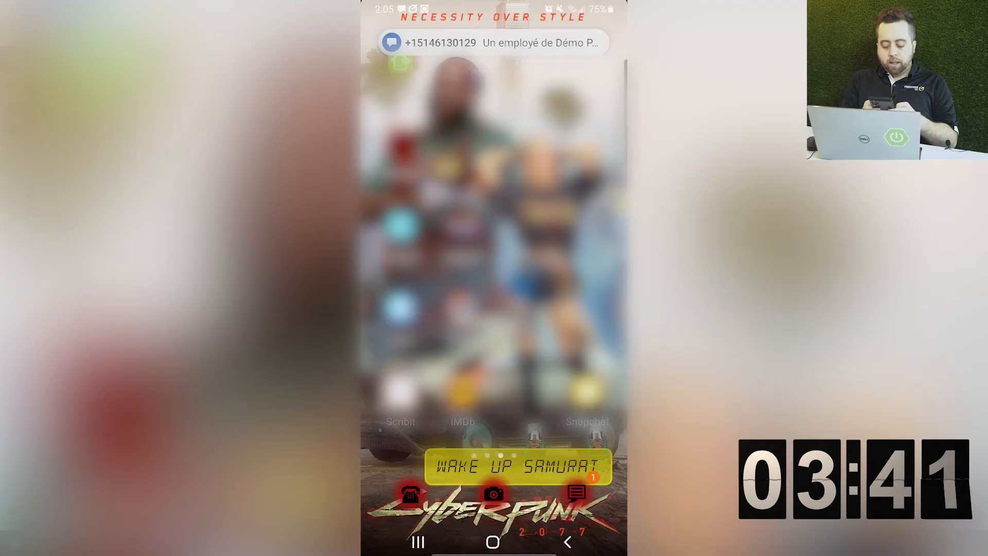
Open the Messages thread with the text saying AS000021 is en route
left_click(494, 43)
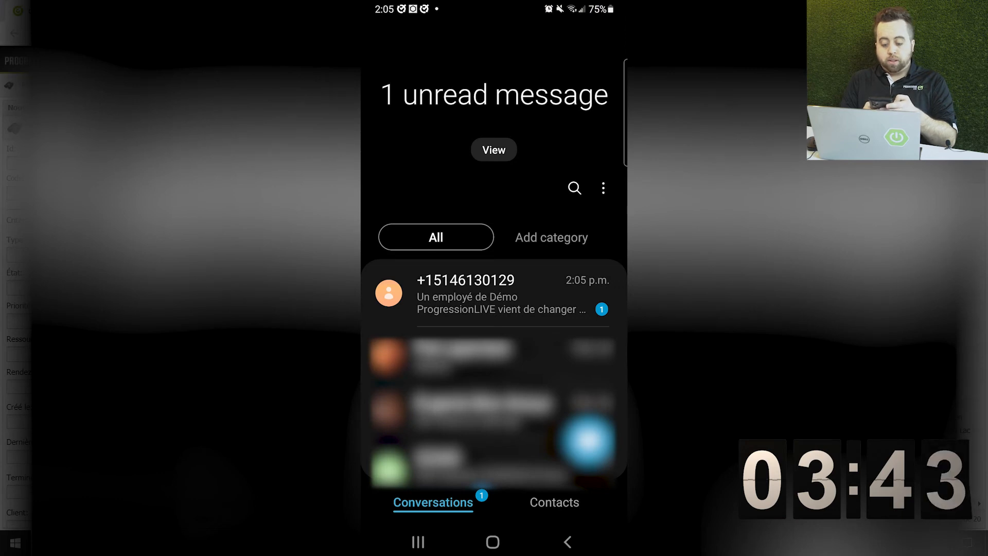
left_click(495, 293)
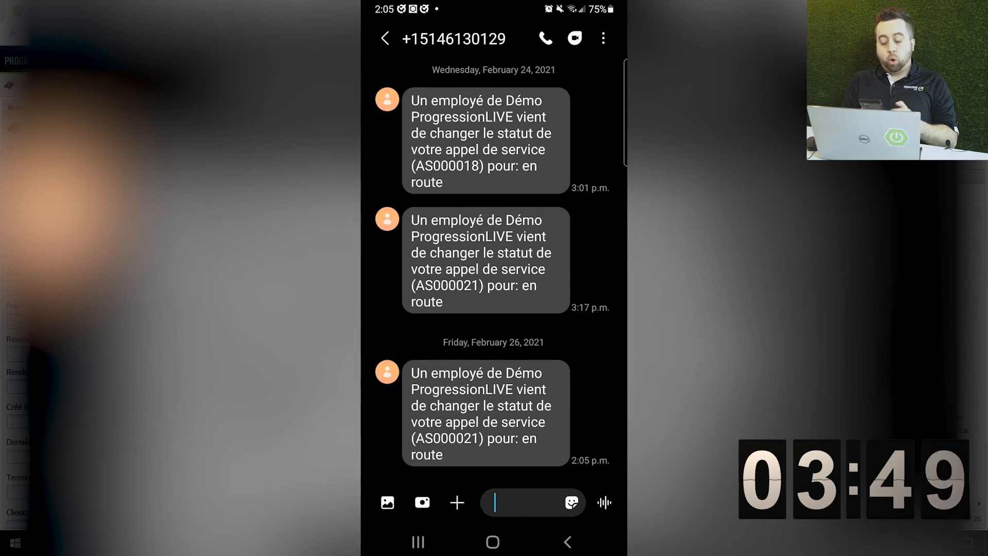
left_click(418, 542)
Return to service call AS000021 and set its status to Commencer travaux
left_click(490, 245)
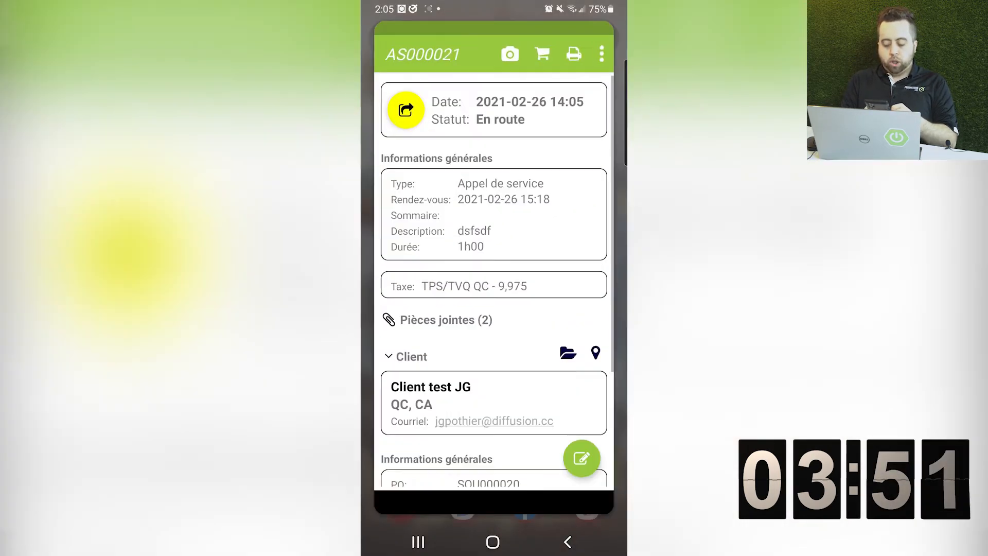
left_click(396, 100)
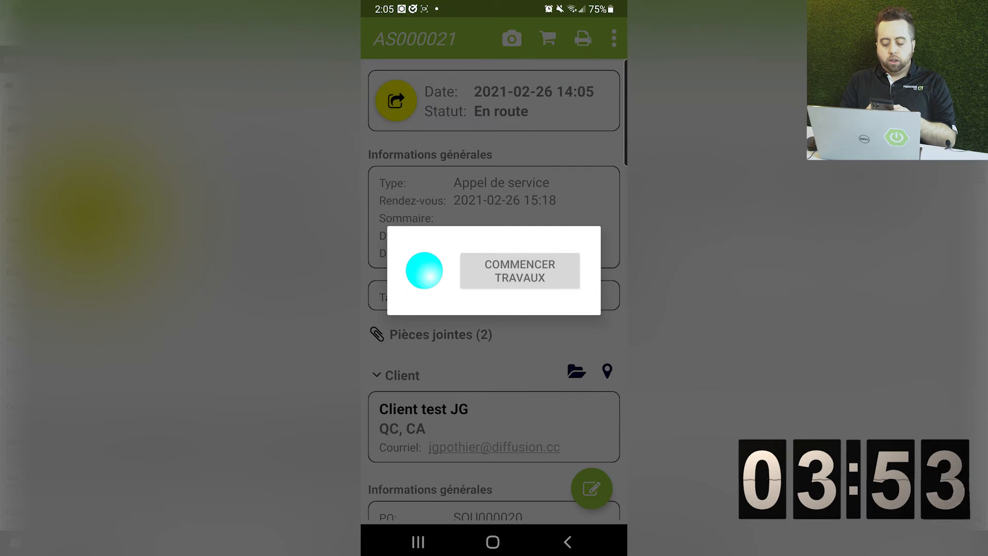
left_click(520, 271)
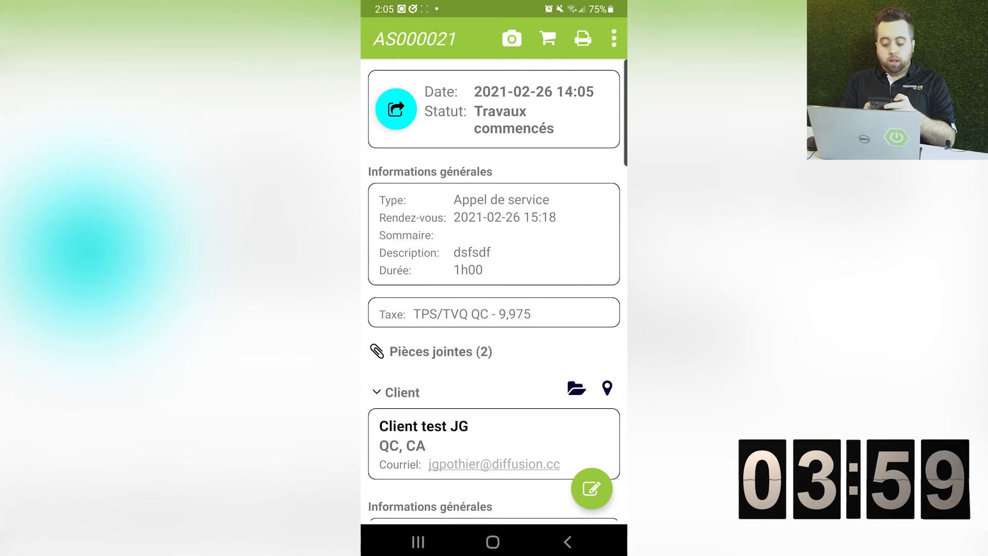
Take a job photo and save it as image_01.jpg
left_click(396, 109)
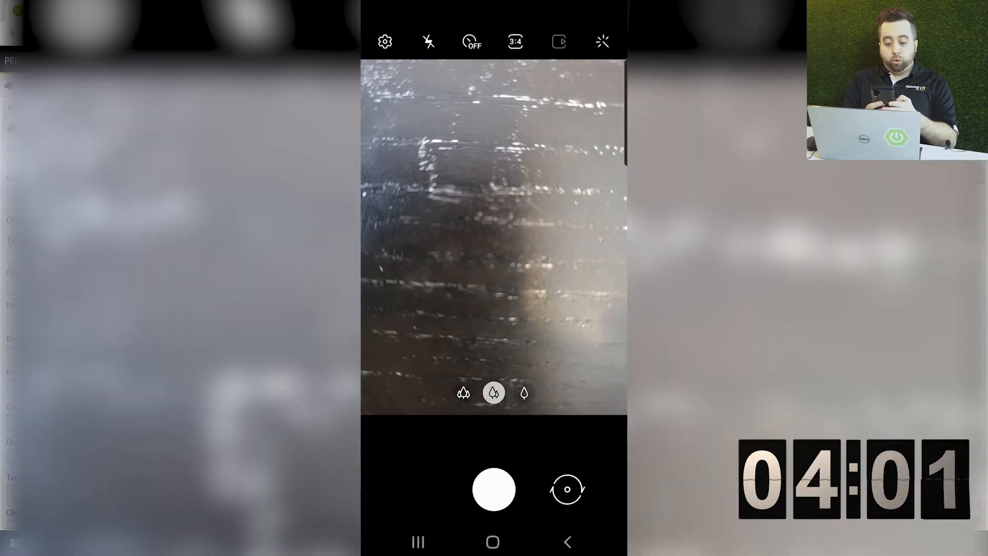
left_click(494, 489)
left_click(552, 495)
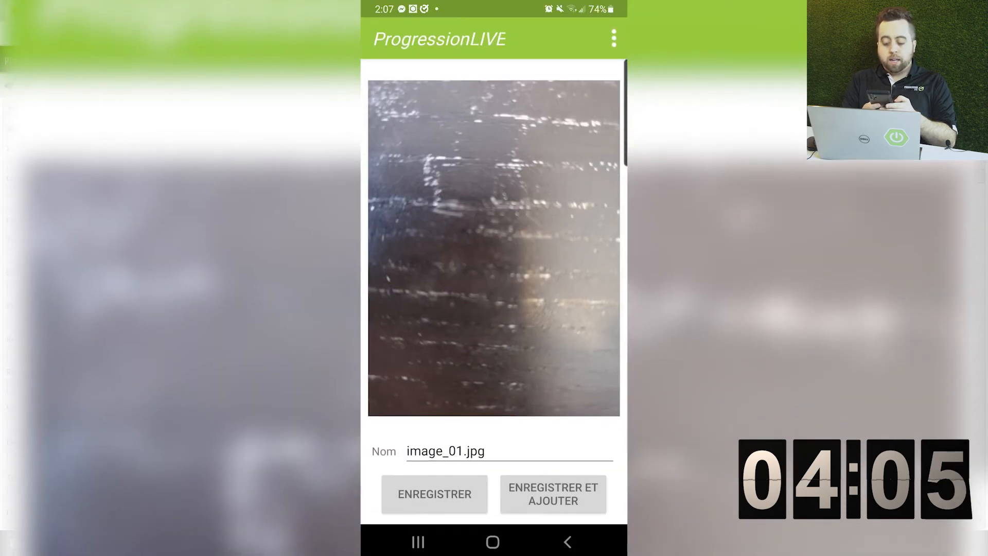
left_click(434, 495)
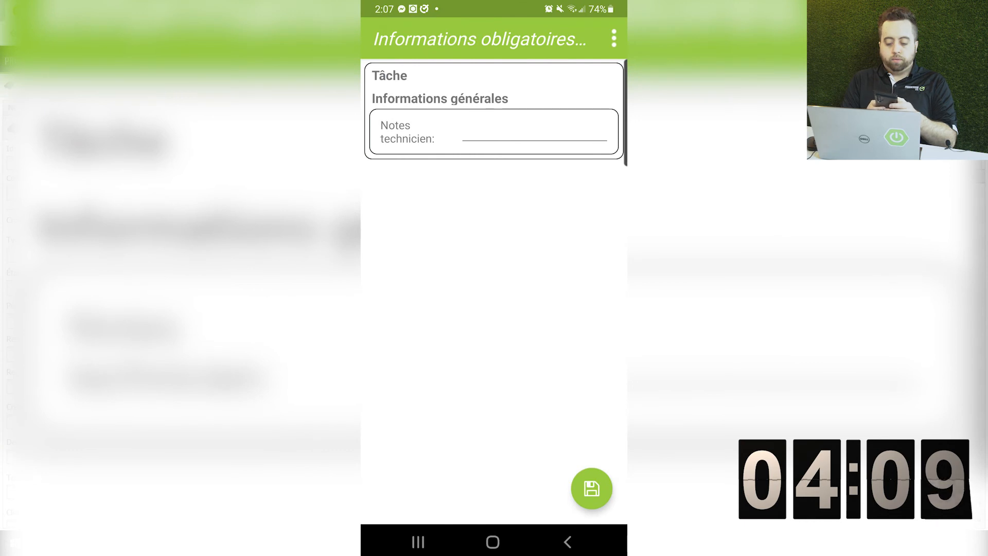
Add the technician note 'Note' and save it
left_click(535, 132)
type("Note")
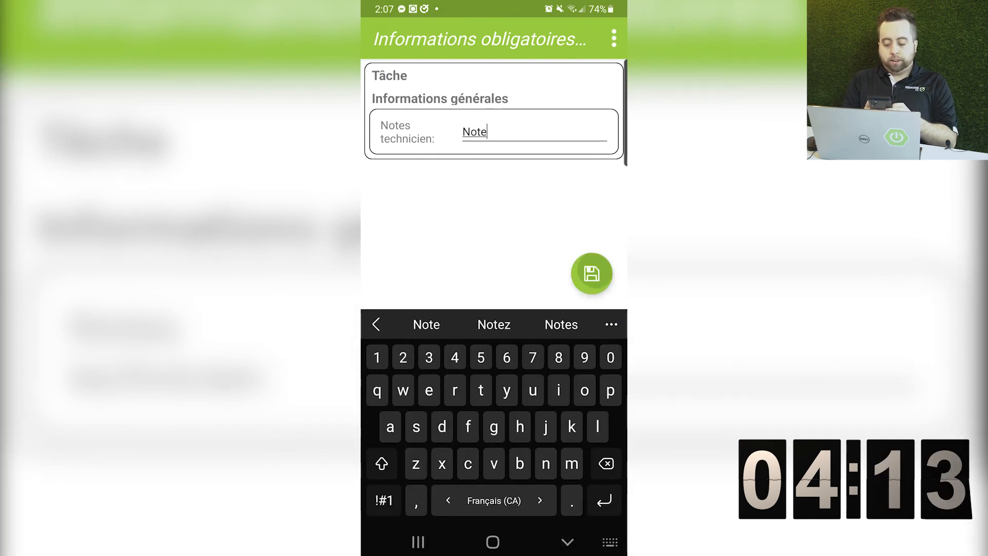
left_click(592, 273)
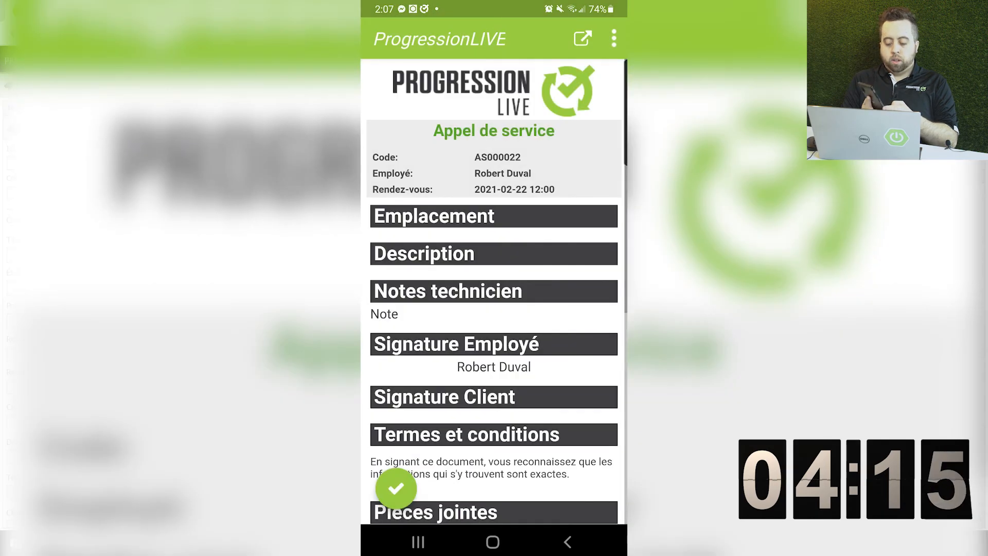
Complete the call with the client's drawn signature and the signer's name
scroll(494, 309, "down", 6)
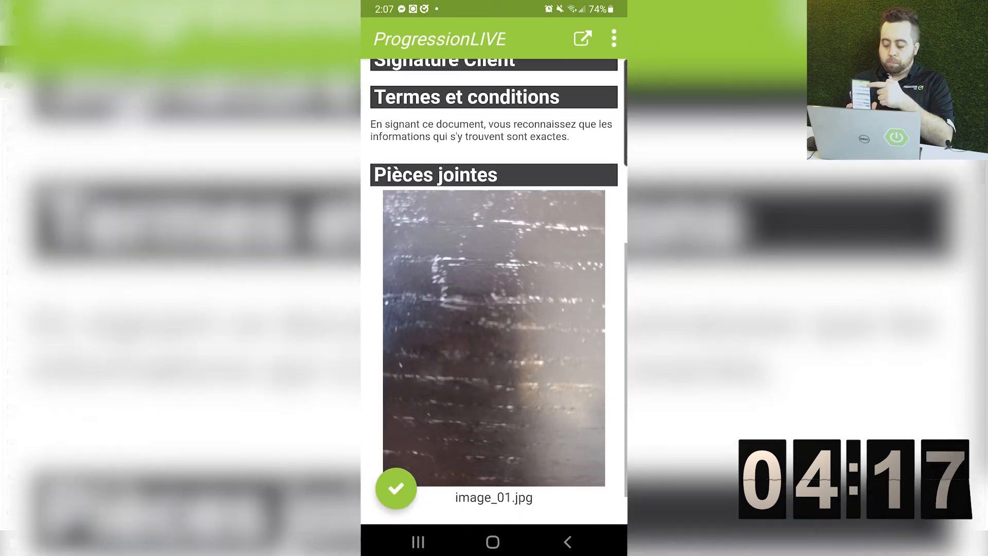
scroll(494, 289, "down", 1)
left_click(396, 488)
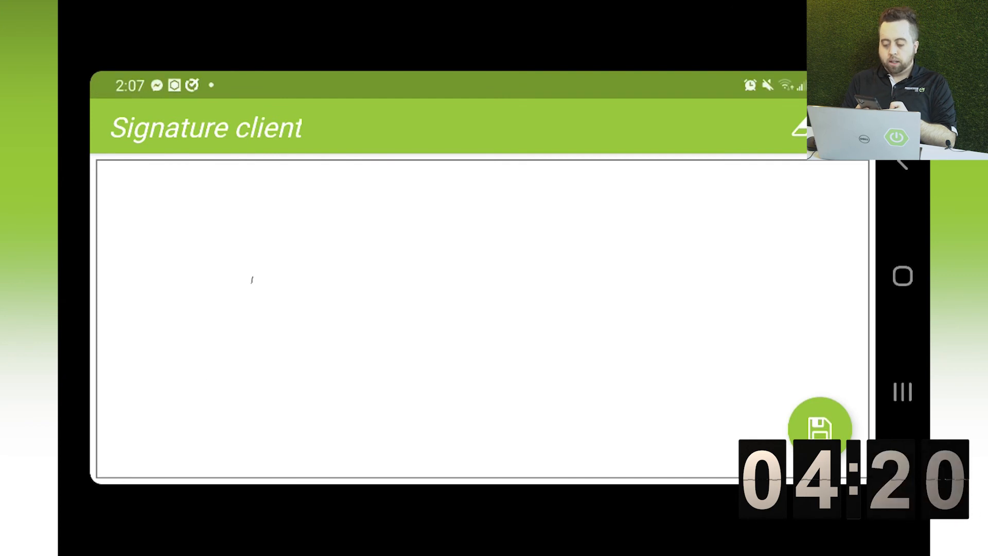
mouse_move(251, 280)
left_mouse_down()
mouse_move(368, 309)
mouse_move(632, 337)
mouse_move(725, 306)
left_mouse_up()
left_click(820, 428)
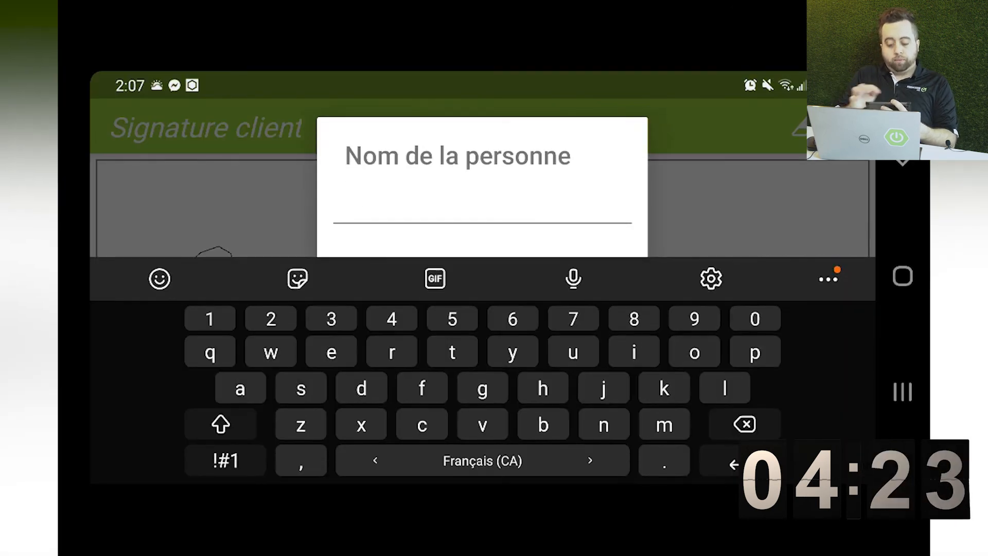
type("jgp")
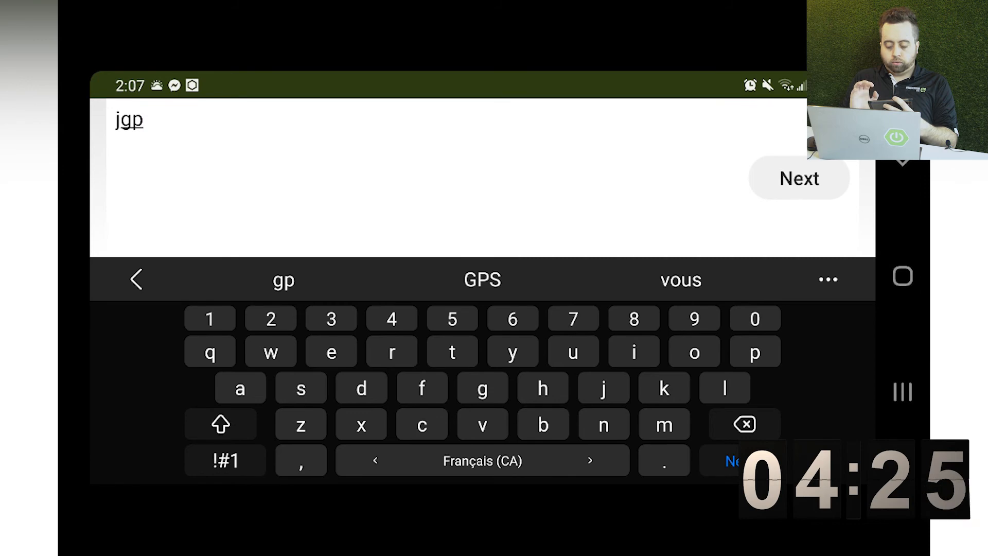
key("Return")
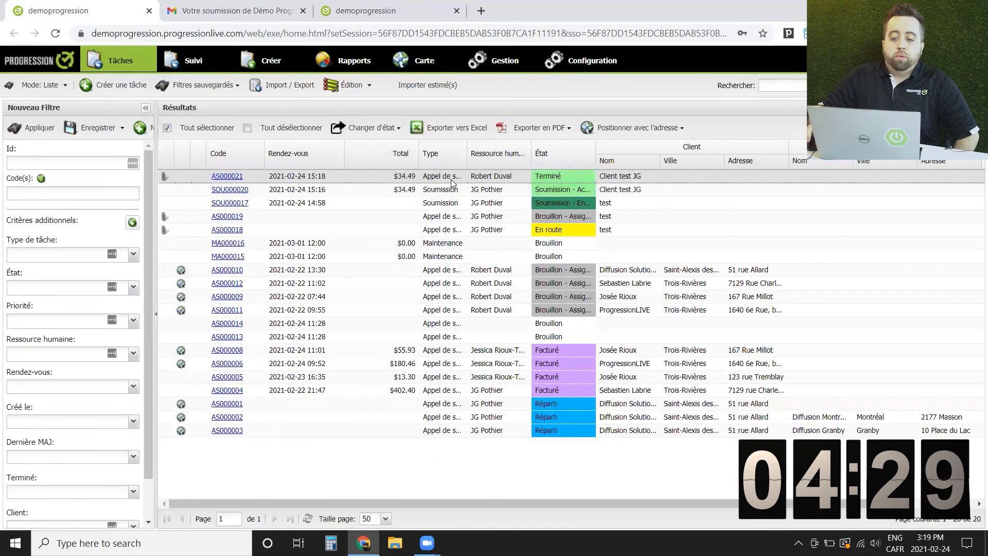
Open AS000021, view its Signature and Historique tabs, and map the Travaux commencés location
double_click(452, 182)
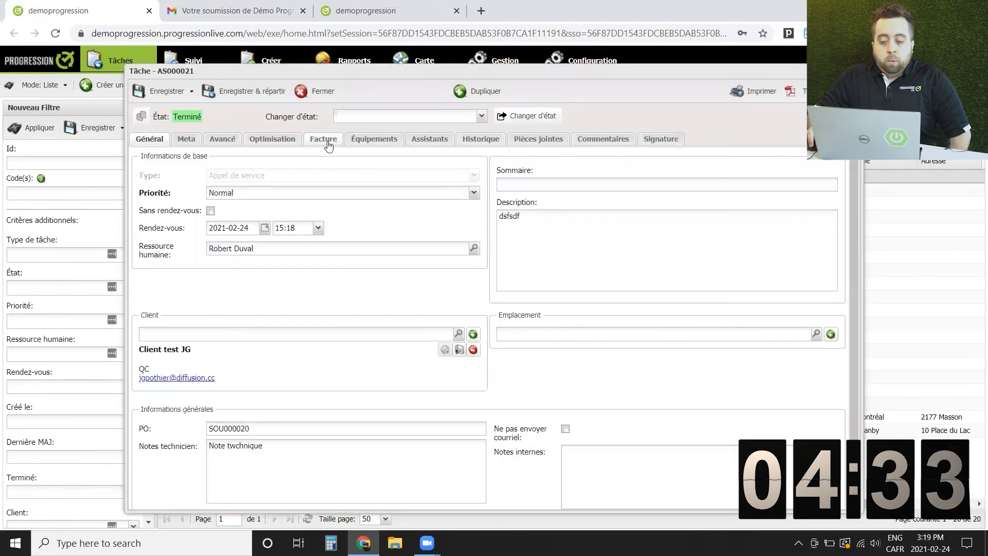
left_click(664, 140)
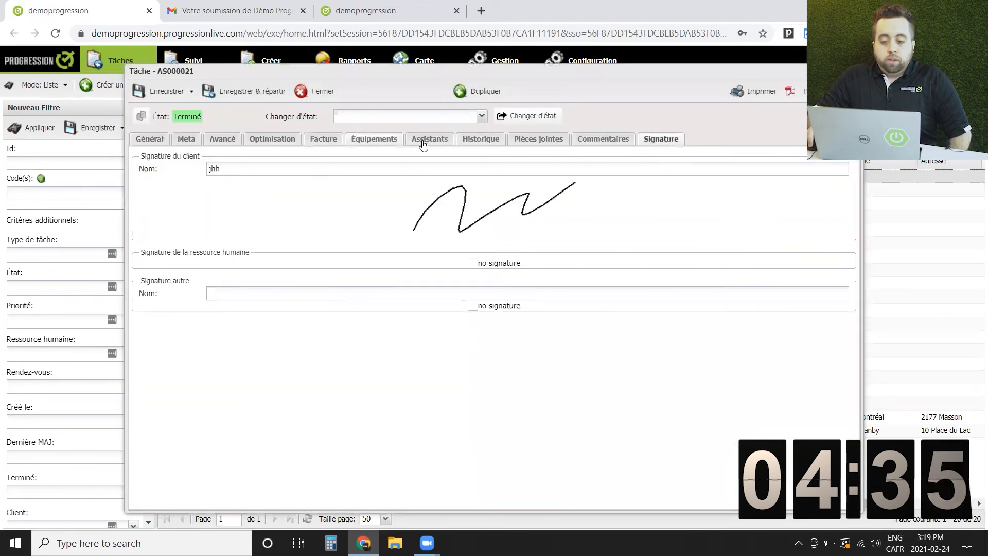
left_click(476, 146)
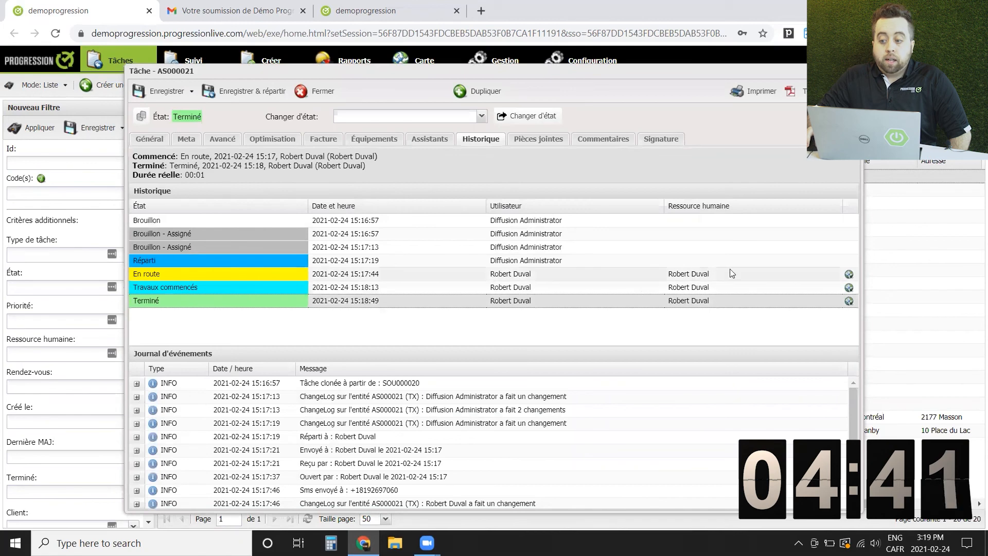
left_click(850, 288)
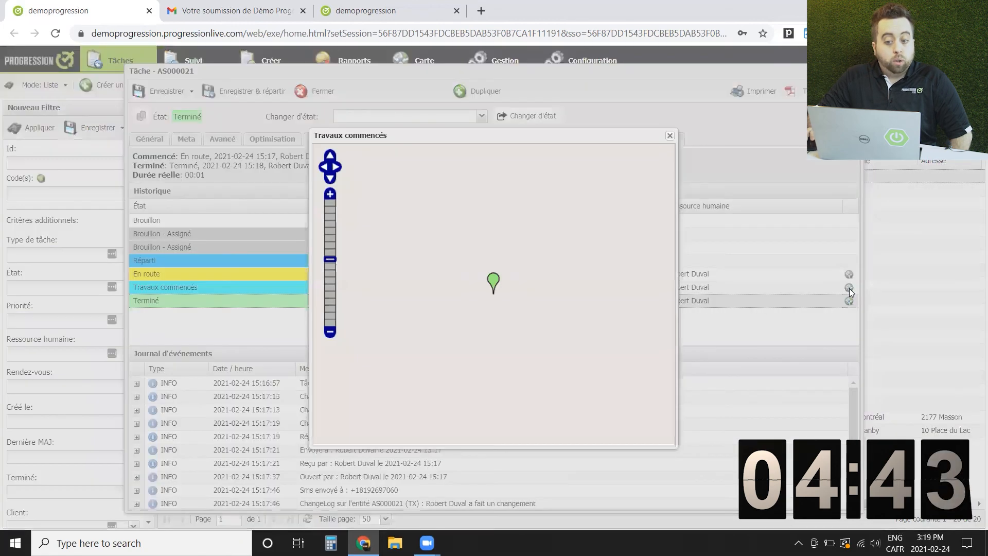